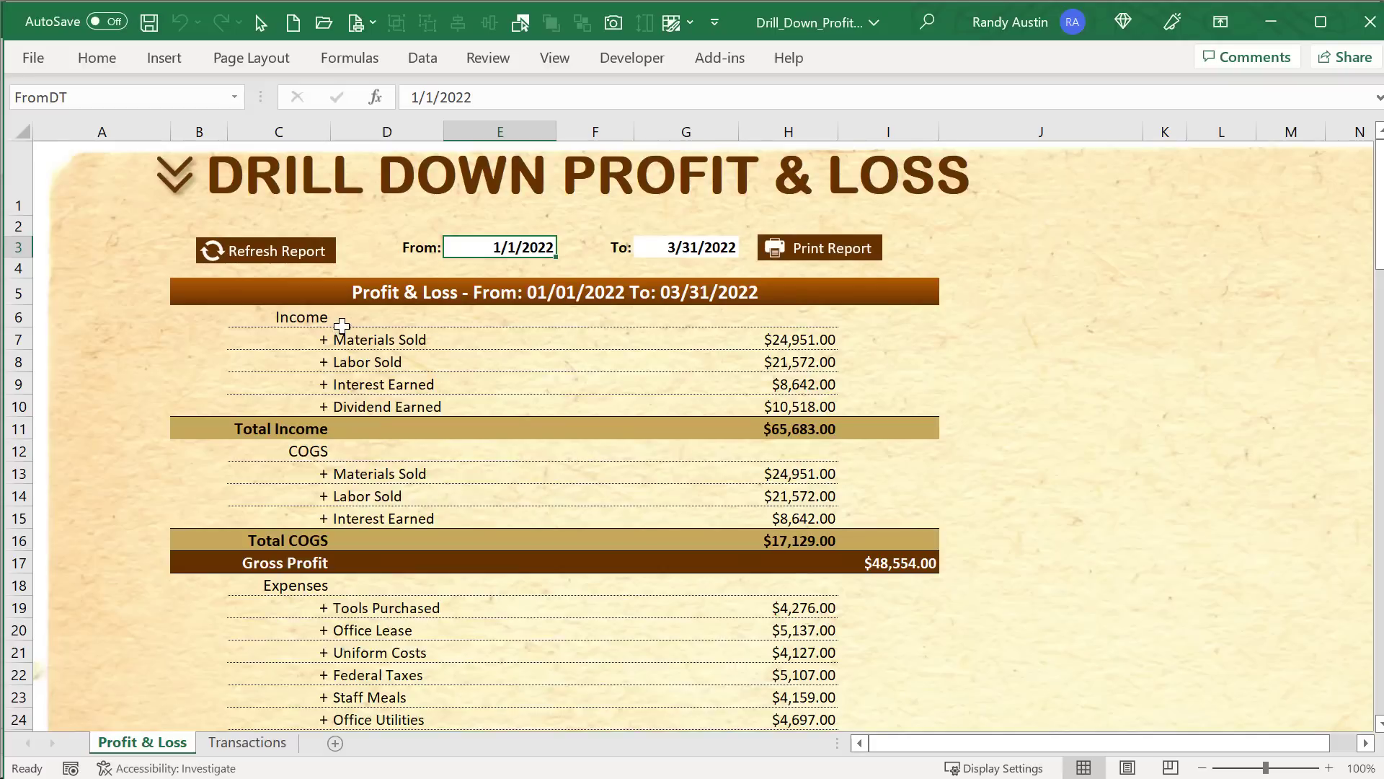
# - Expand and collapse Materials Sold and Interest Earned, rebuilding the report for the current dates
pyautogui.click(319, 339)
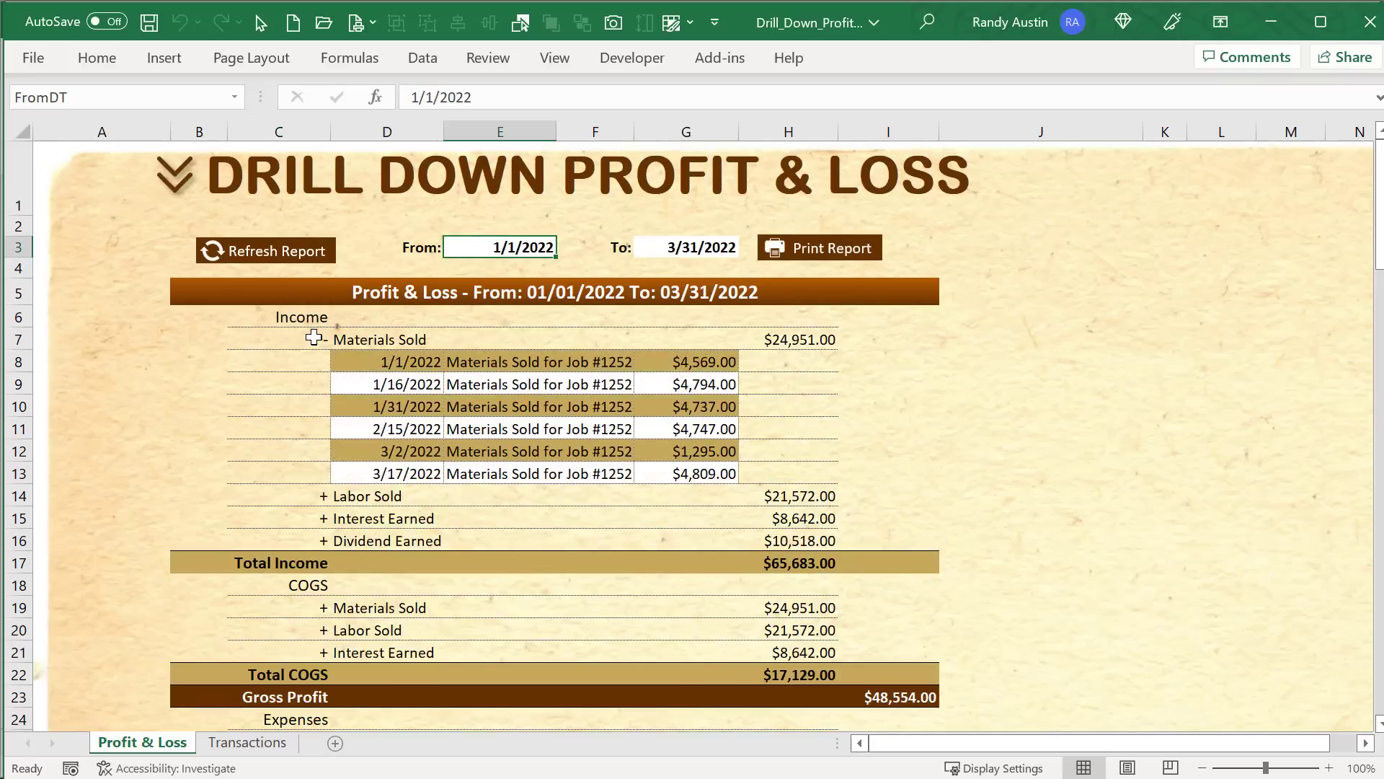
pyautogui.click(313, 338)
pyautogui.click(315, 387)
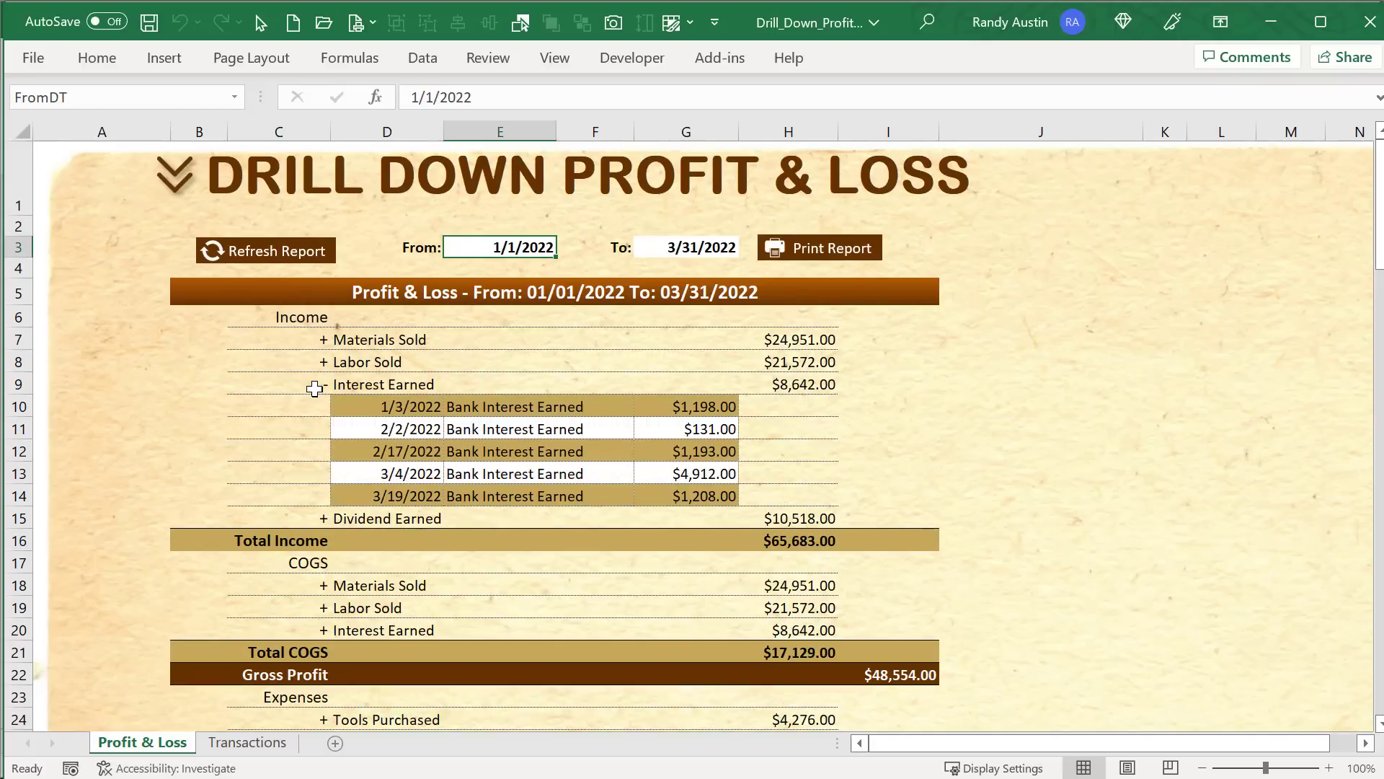
pyautogui.click(315, 386)
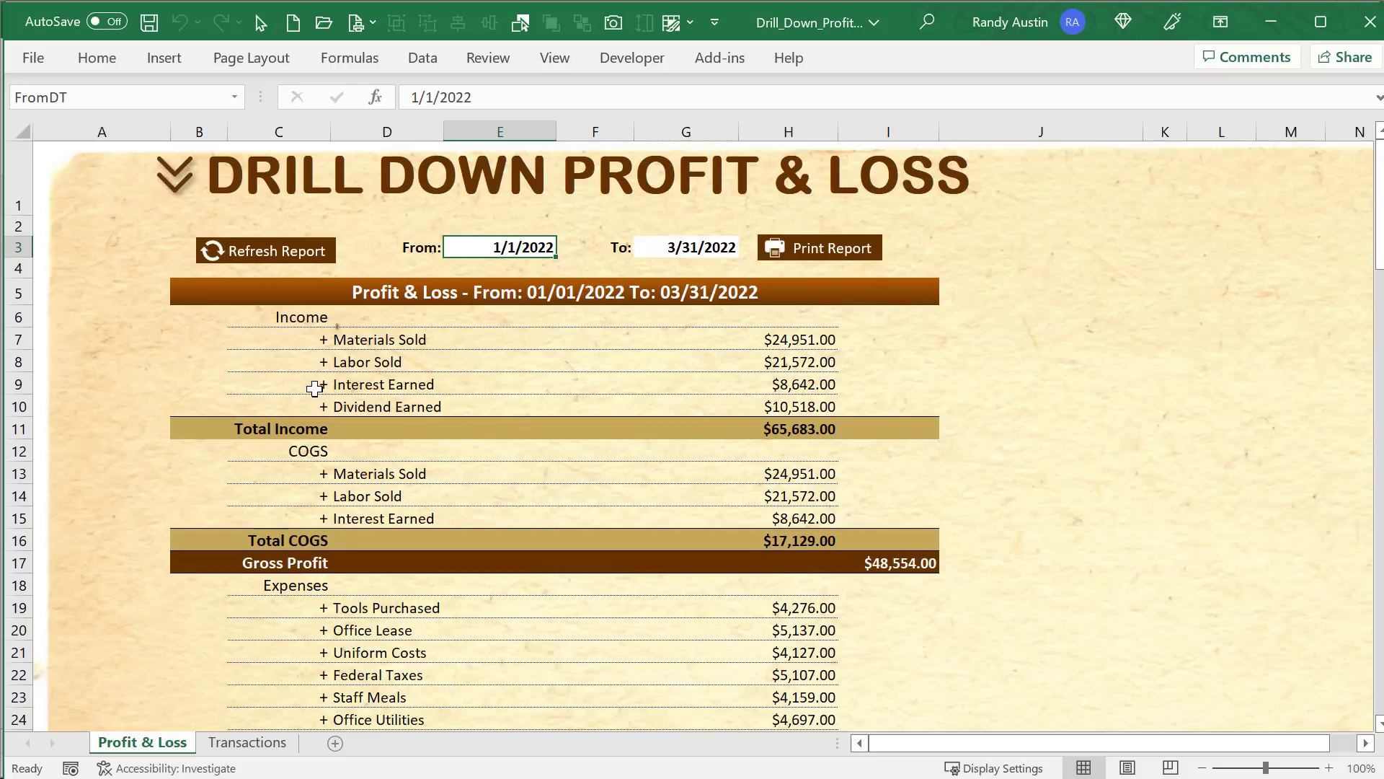
pyautogui.click(260, 247)
pyautogui.click(320, 341)
pyautogui.click(319, 341)
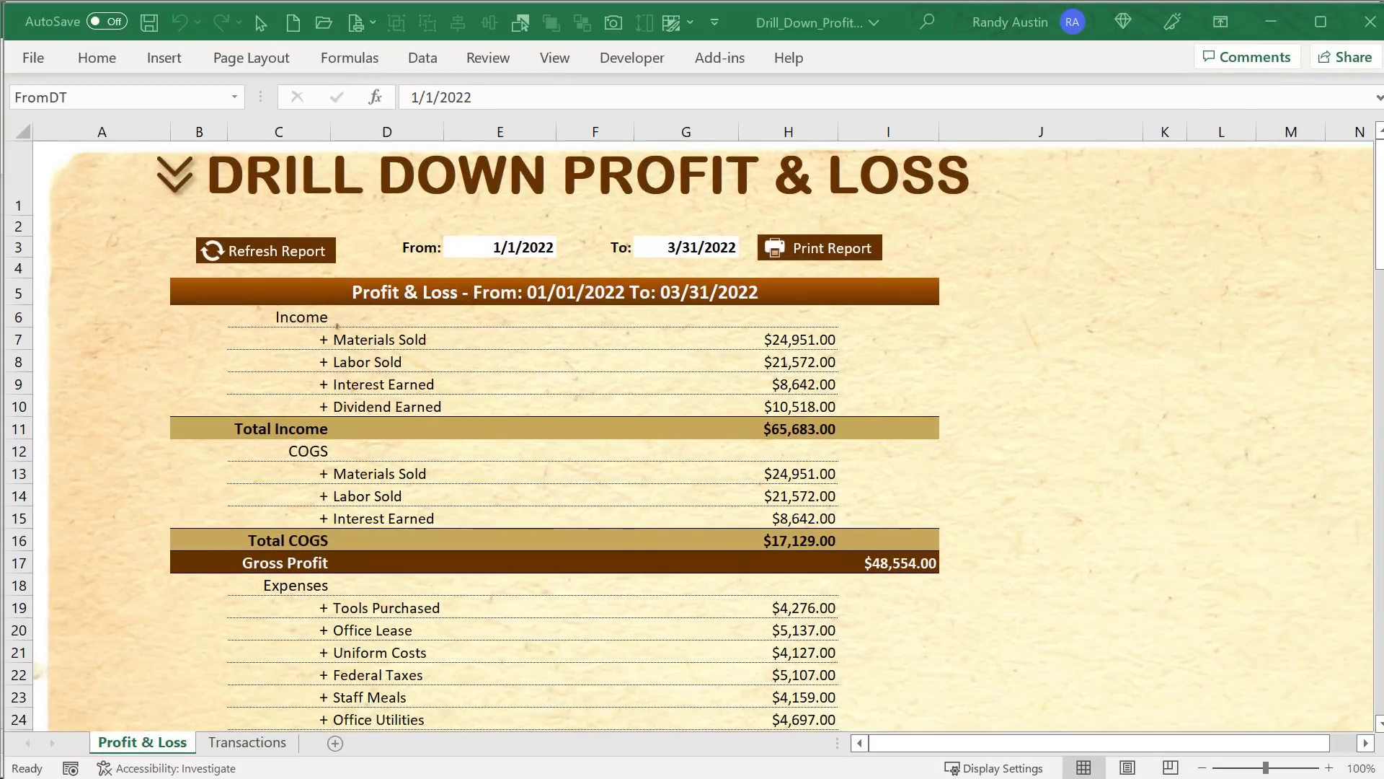
# - Re-edit the From date, then expand and collapse Materials Sold and Labor Sold
pyautogui.press('F2')
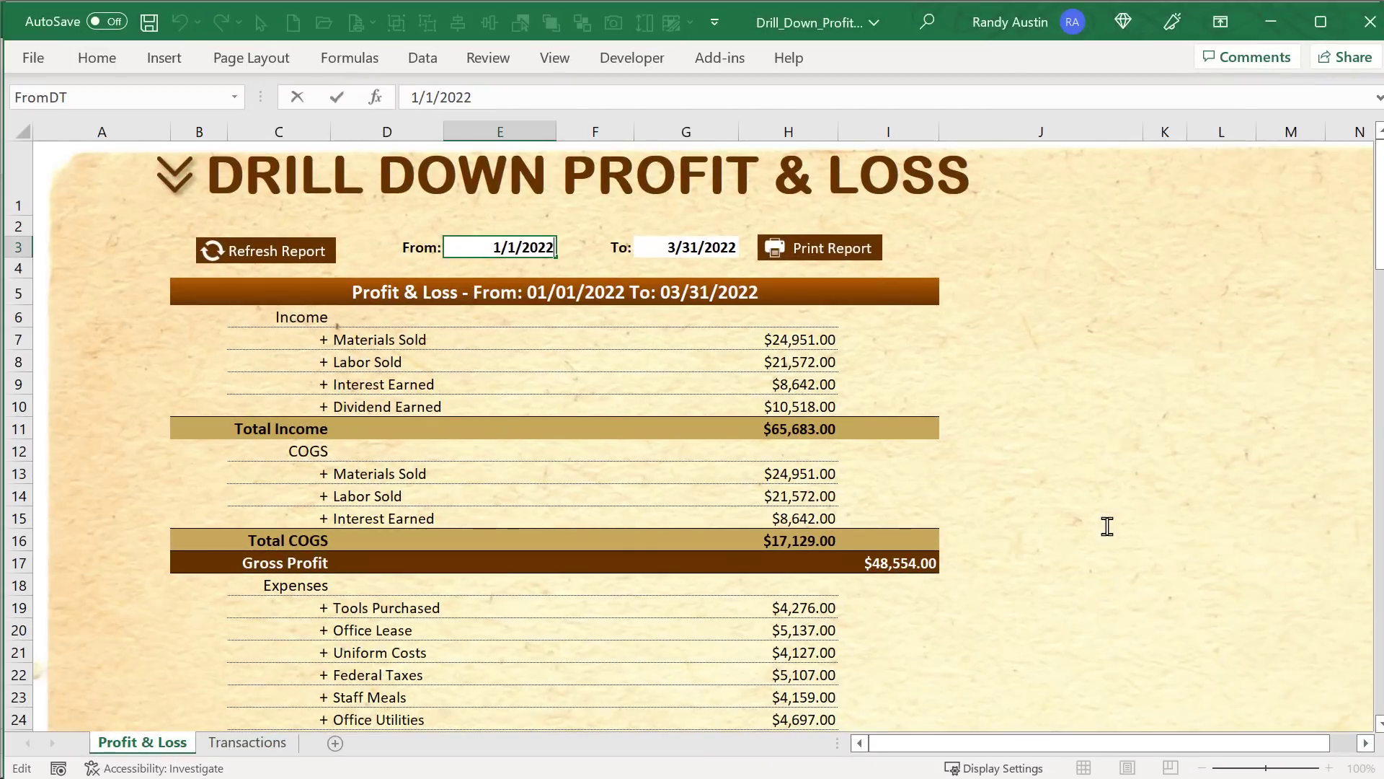
pyautogui.click(1108, 526)
pyautogui.click(1093, 451)
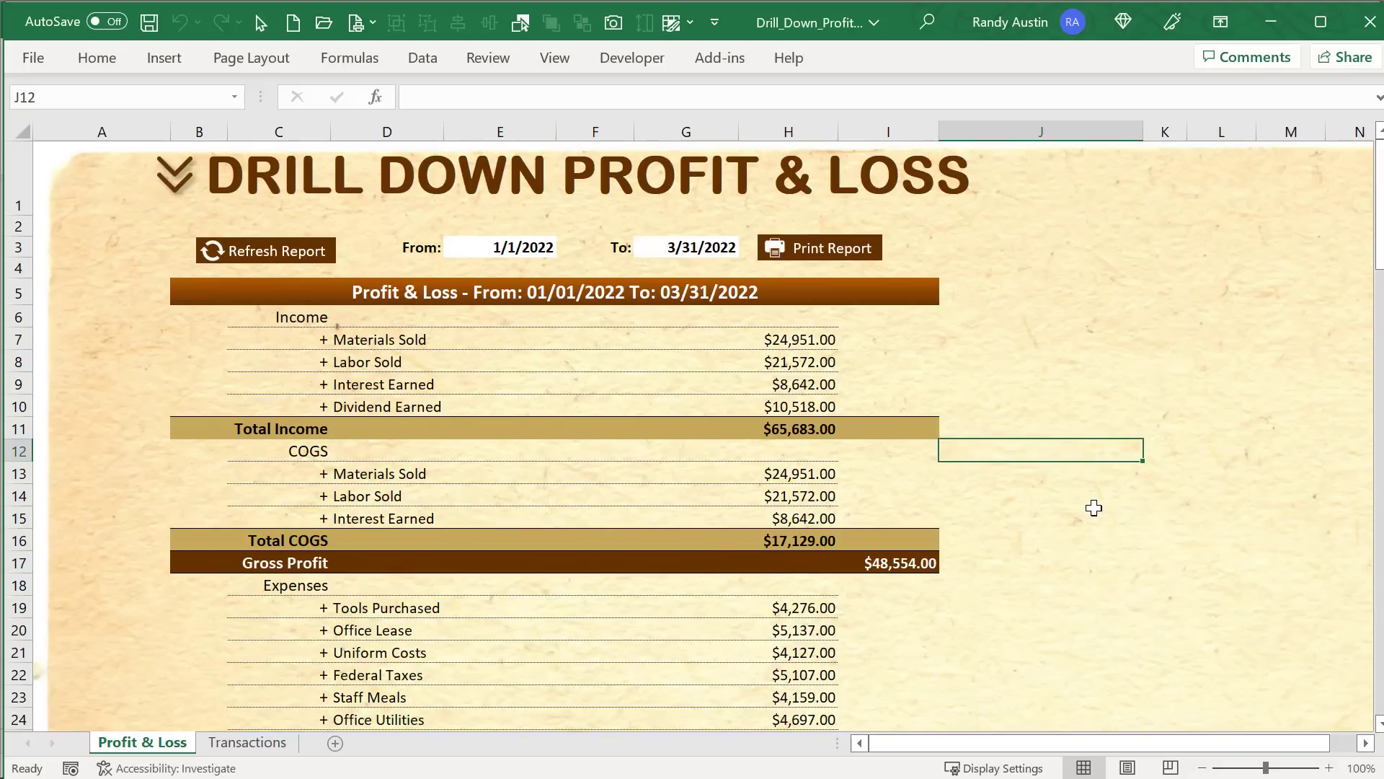
pyautogui.click(317, 349)
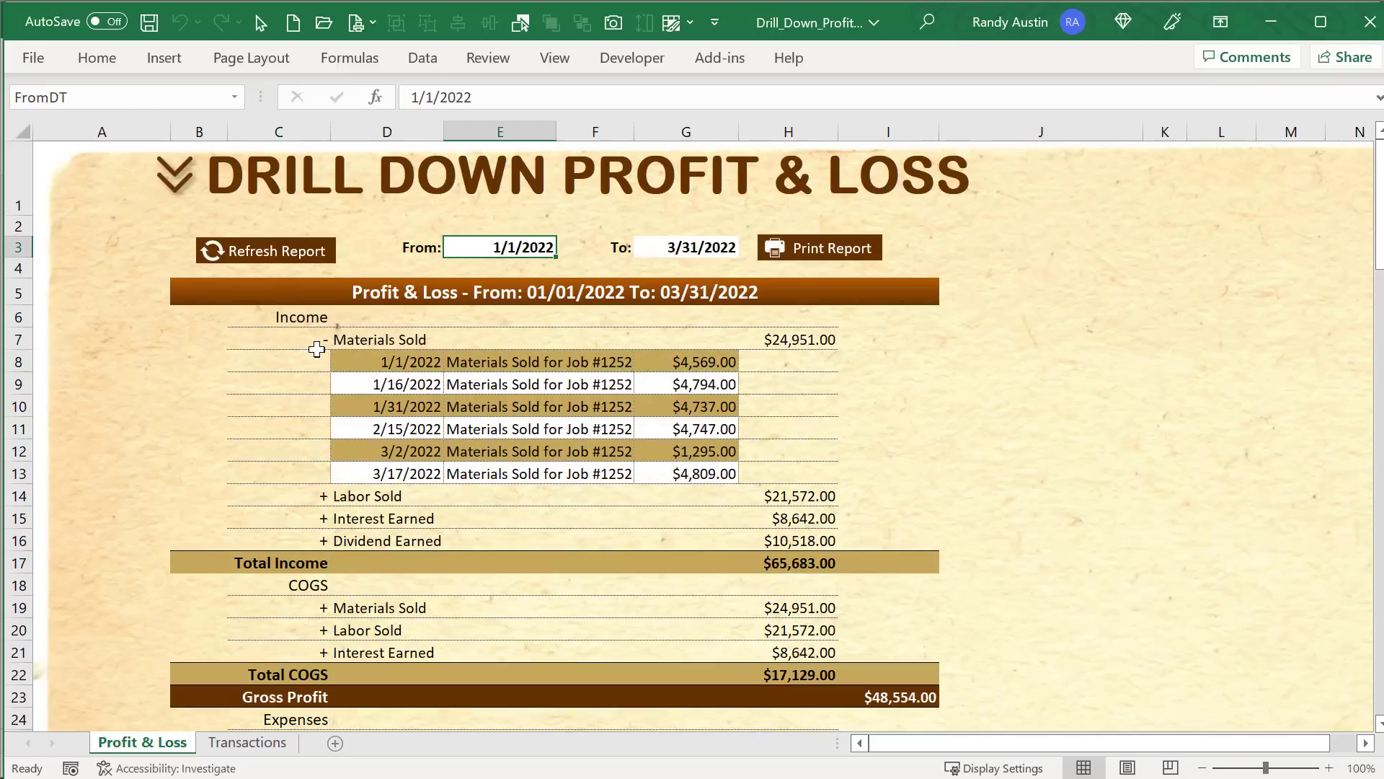
pyautogui.click(317, 349)
pyautogui.click(318, 360)
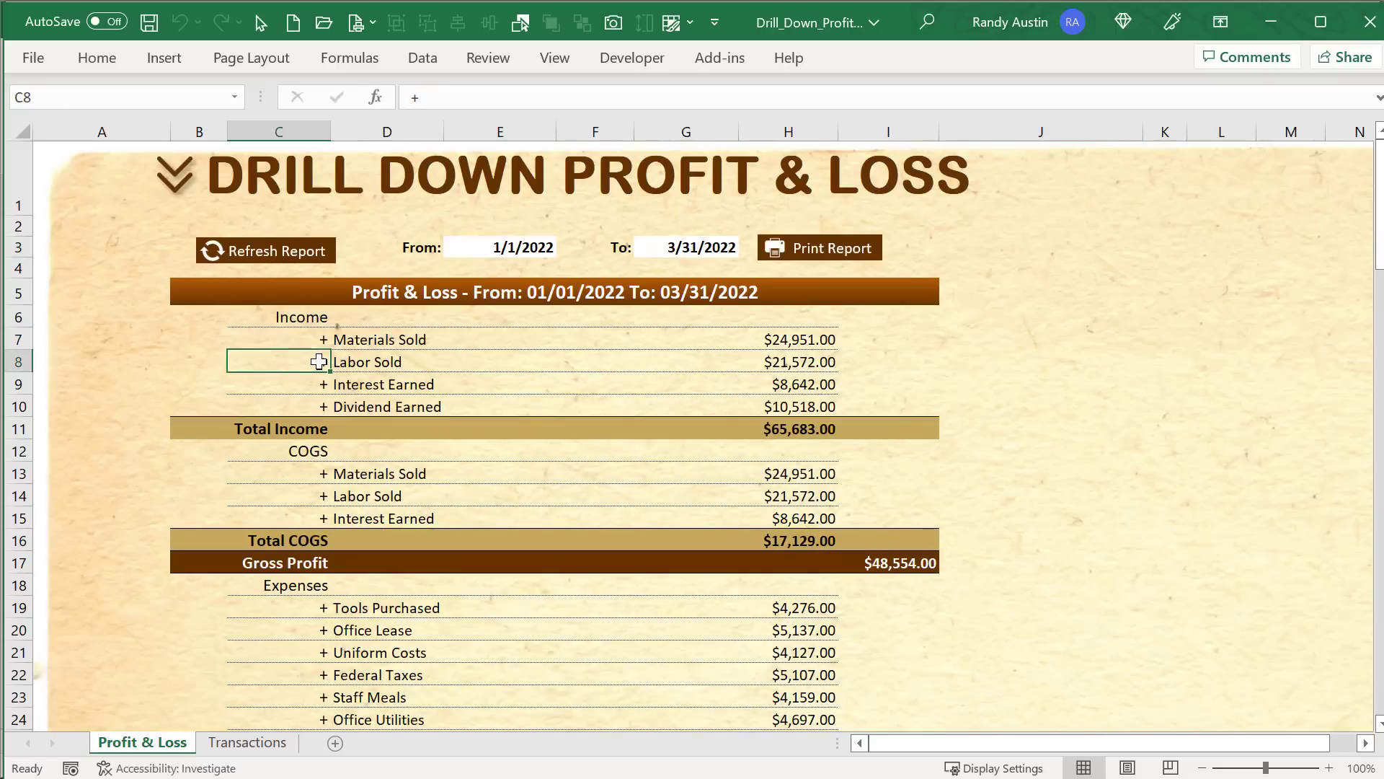
pyautogui.click(318, 360)
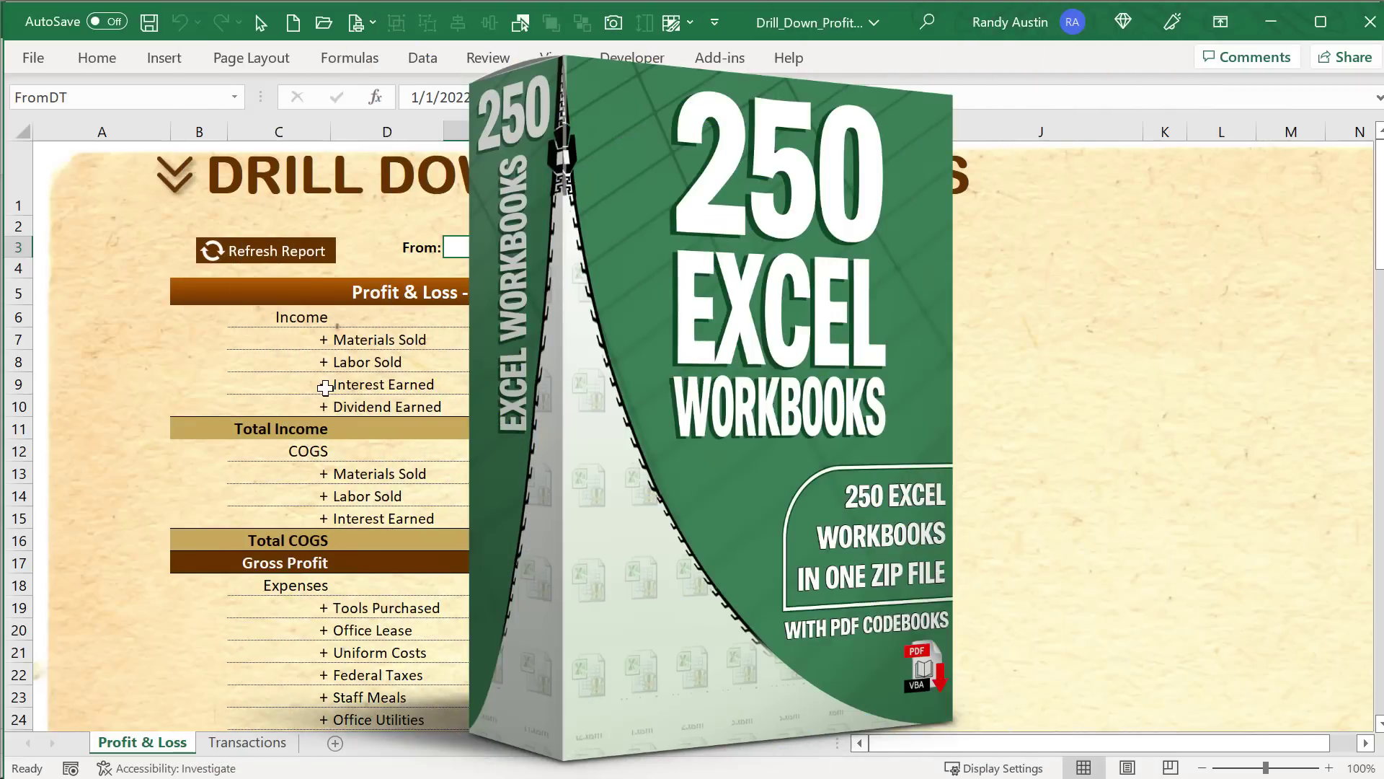
pyautogui.click(1093, 428)
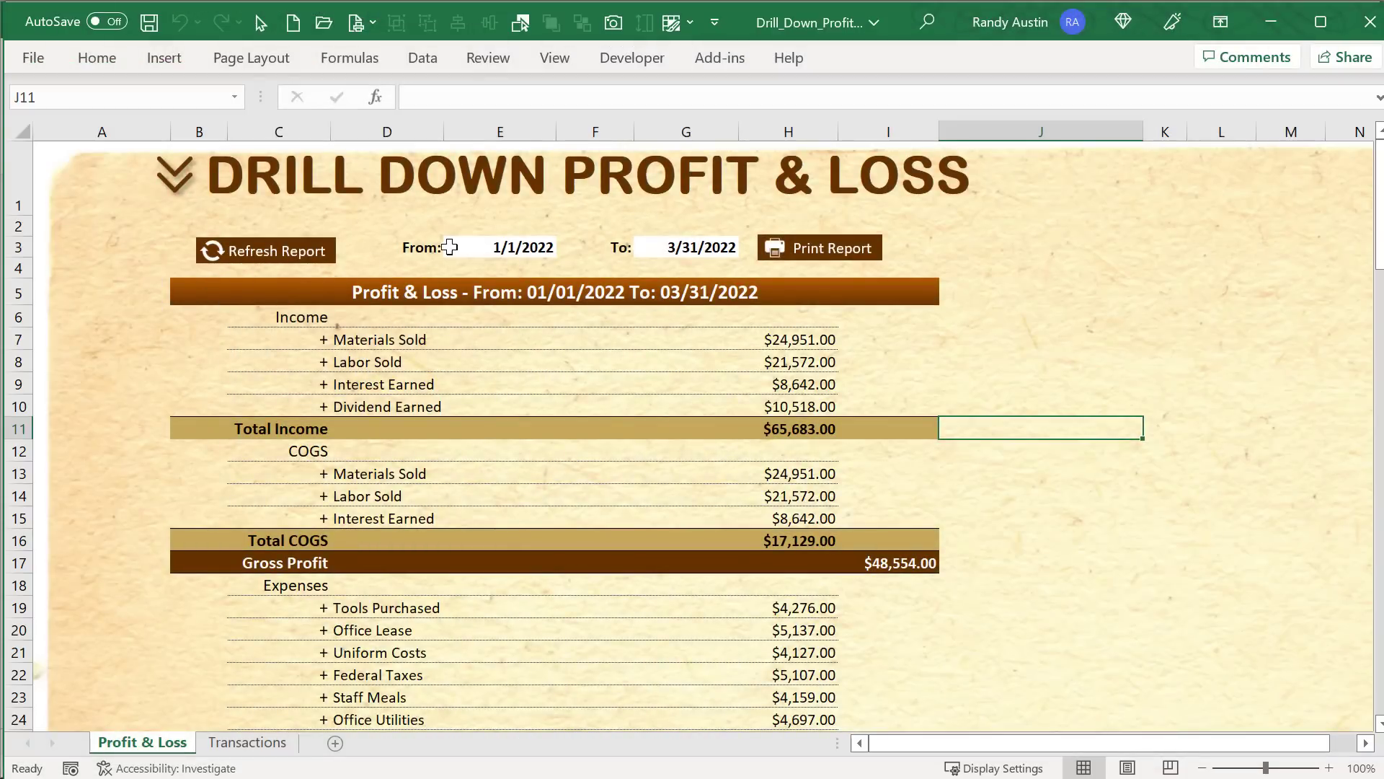
# - Select the From and To date inputs, then expand and collapse Materials Sold
pyautogui.click(490, 234)
pyautogui.click(502, 252)
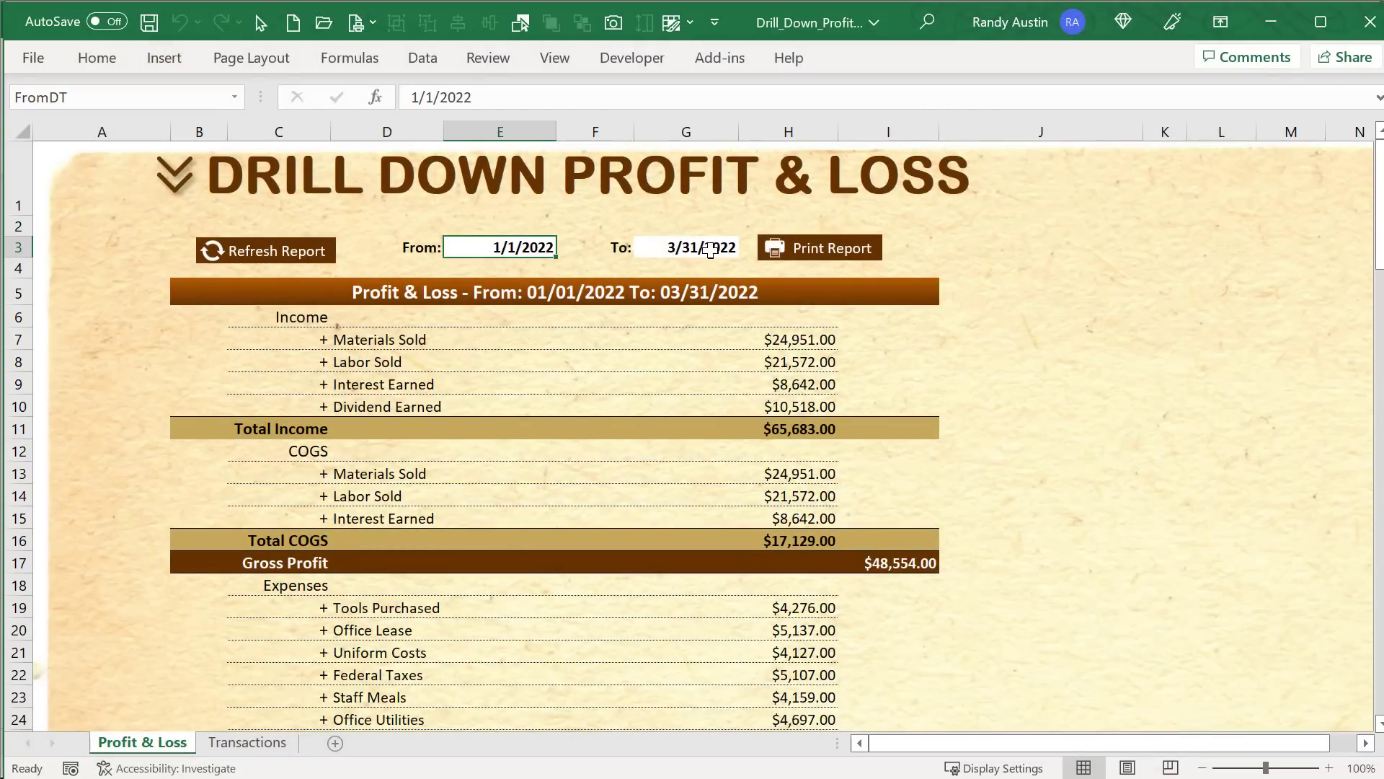
pyautogui.click(715, 246)
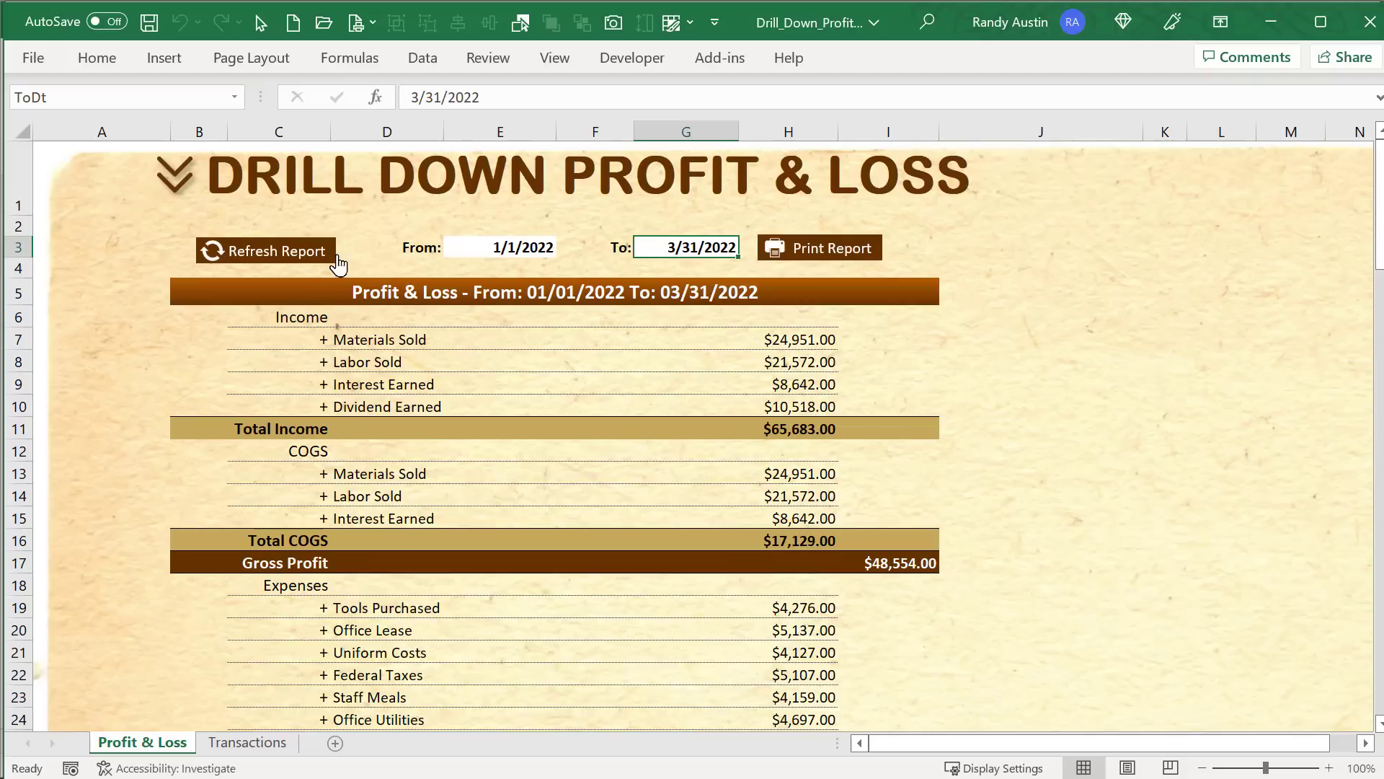
pyautogui.click(323, 340)
pyautogui.click(322, 341)
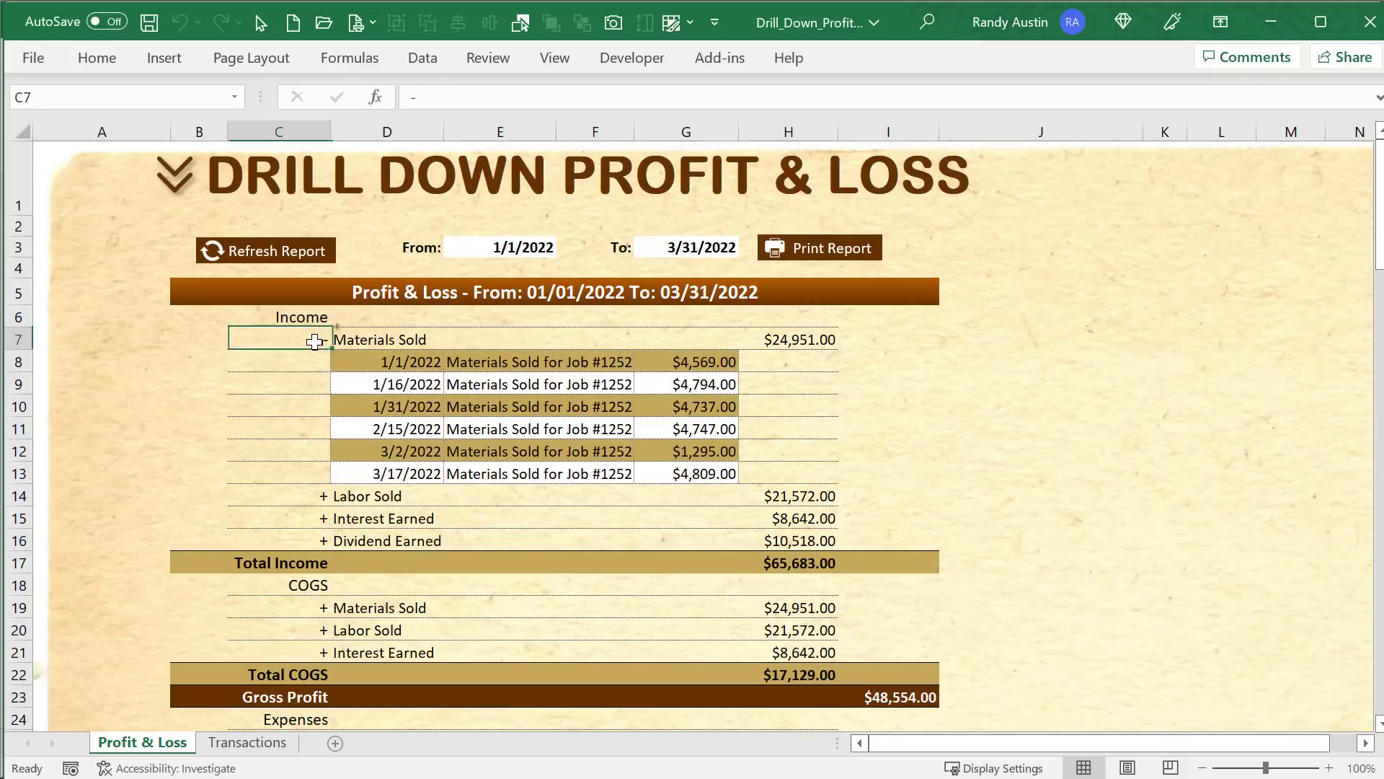
# - Expand and collapse Office Lease, then select the $8,580.00 Net Profit in I29
pyautogui.scroll(-1, 326, 366)
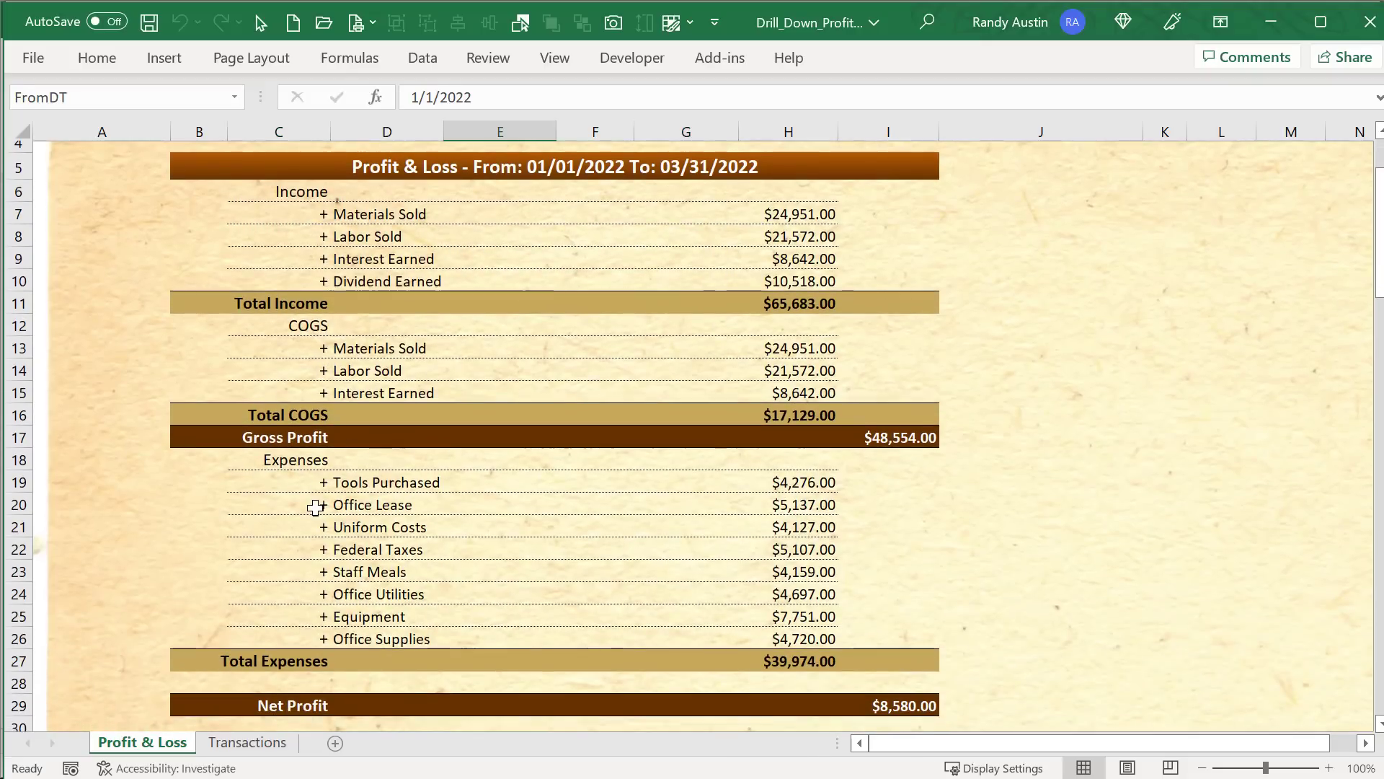
pyautogui.click(316, 507)
pyautogui.scroll(-3, 312, 522)
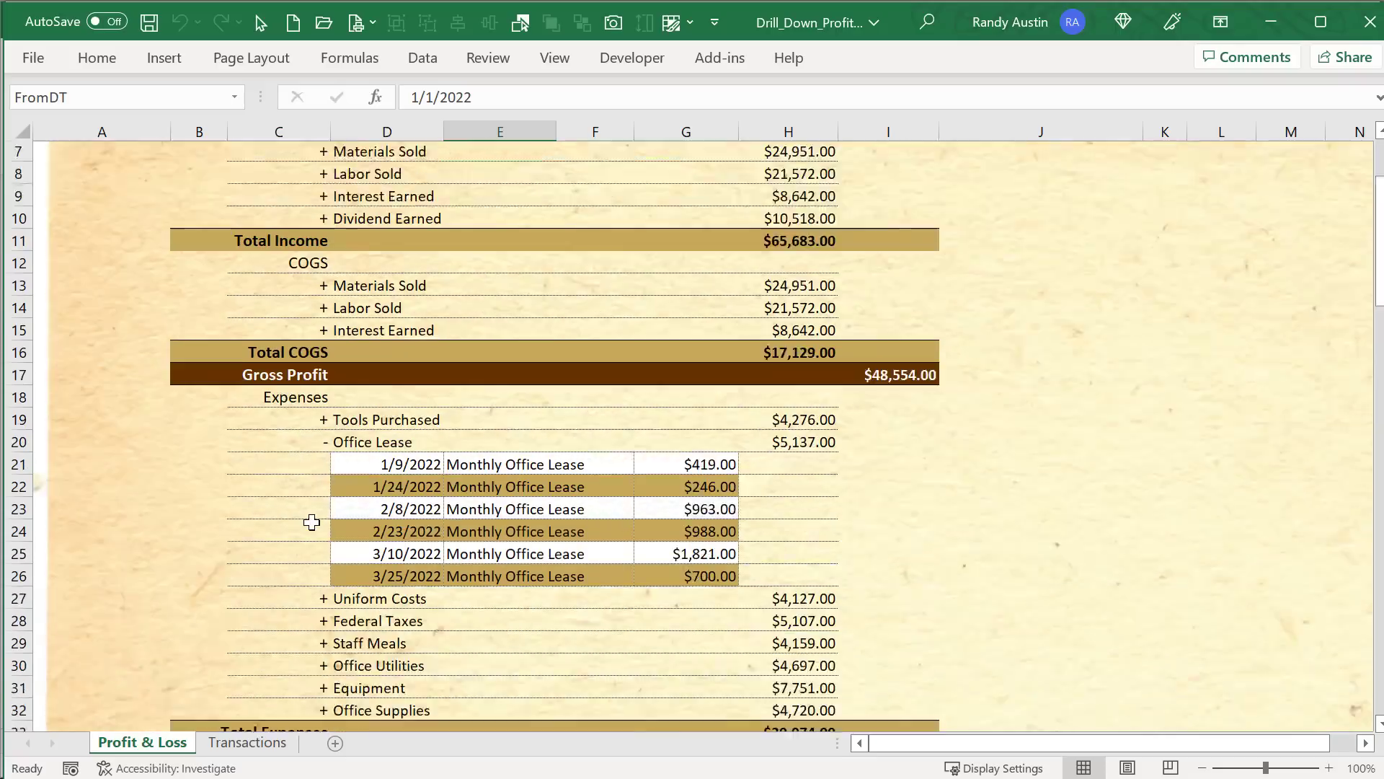
pyautogui.click(317, 379)
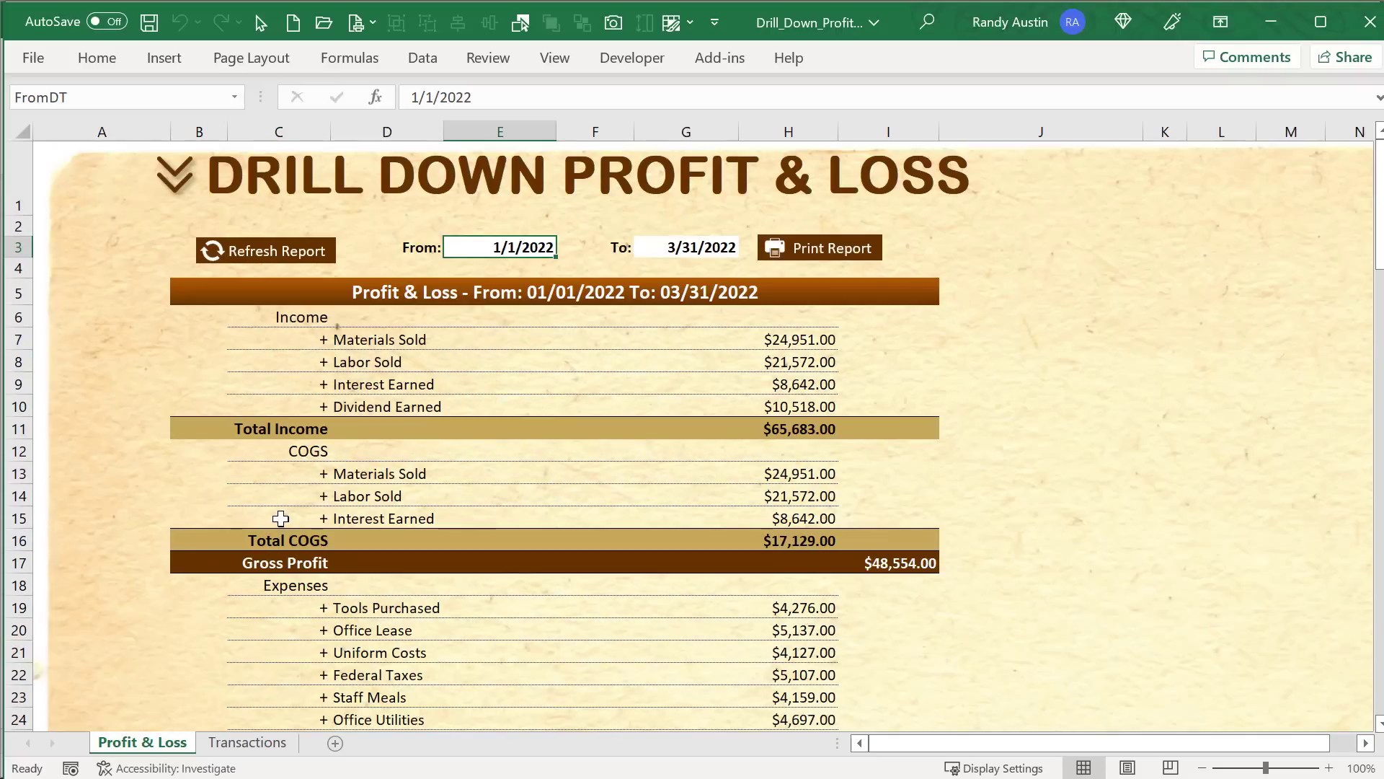
pyautogui.scroll(-3, 281, 518)
pyautogui.scroll(3, 281, 518)
pyautogui.scroll(-2, 304, 383)
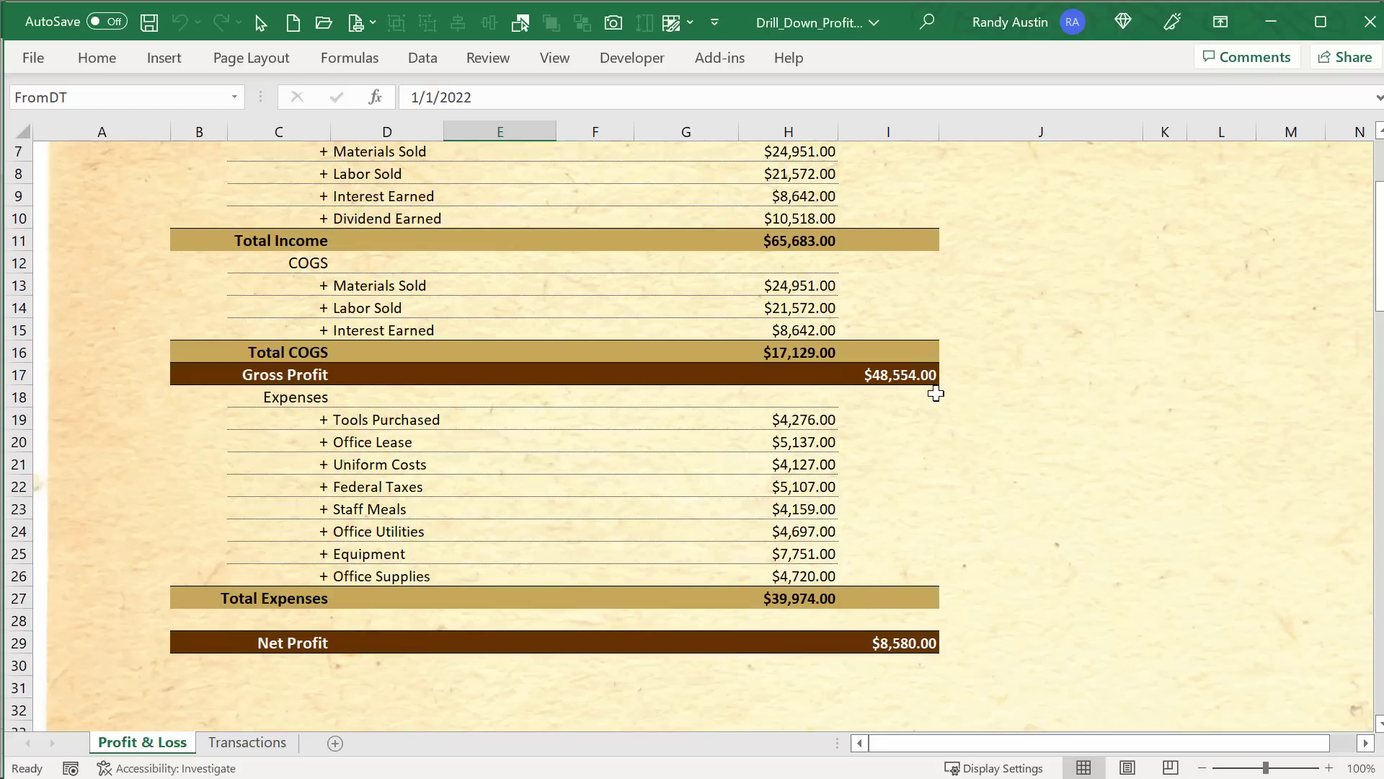
pyautogui.click(905, 642)
# - Expand Materials Sold in D7 and select its six Job #1252 rows to total them
pyautogui.scroll(2, 904, 648)
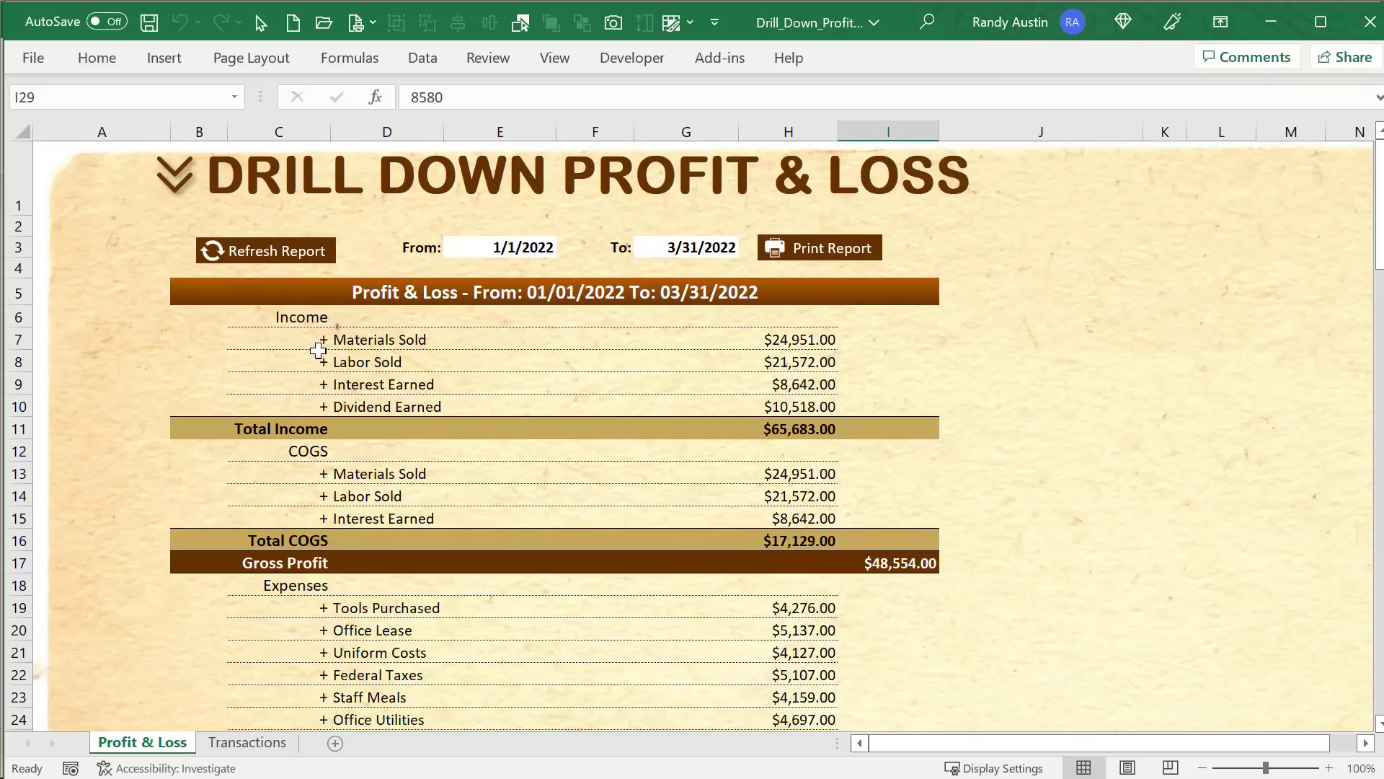
pyautogui.click(322, 341)
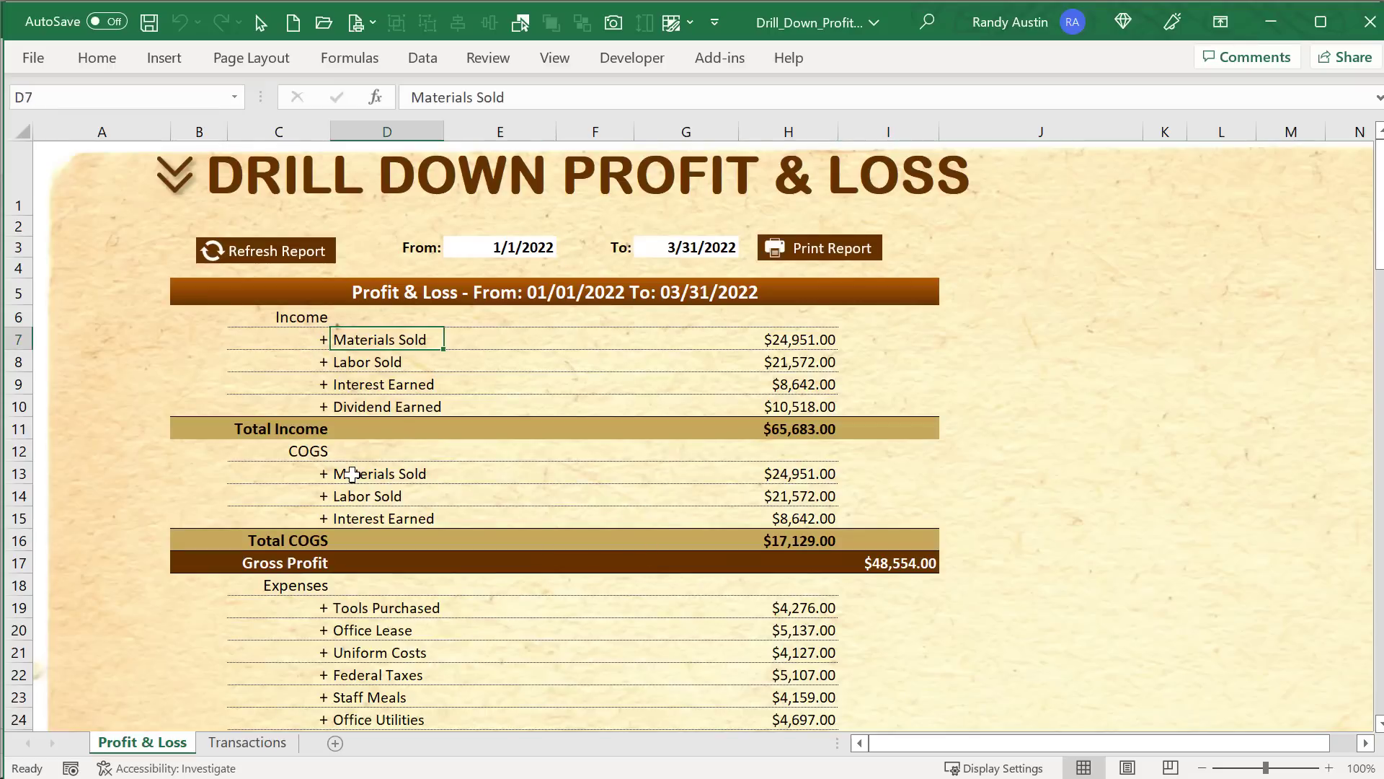
pyautogui.click(322, 341)
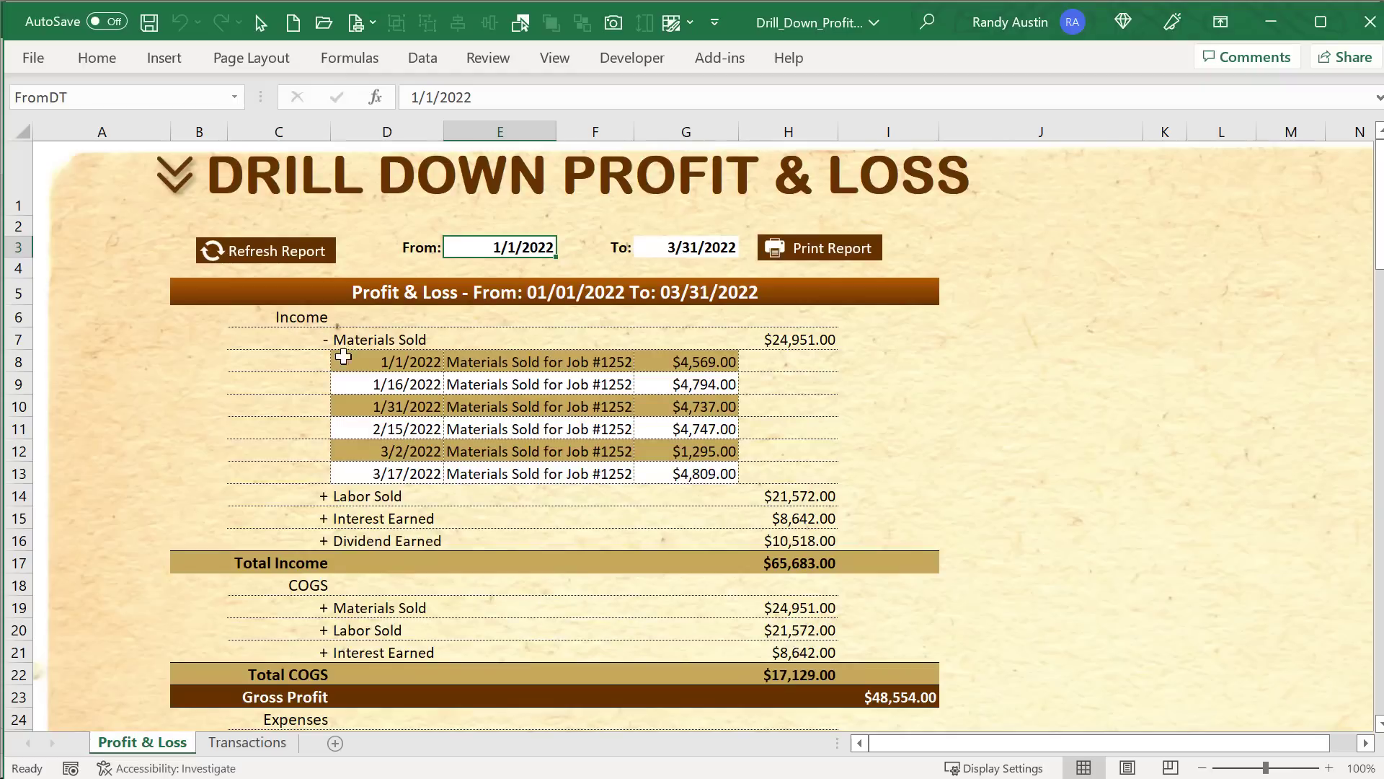
pyautogui.moveTo(408, 350); pyautogui.dragTo(505, 473)
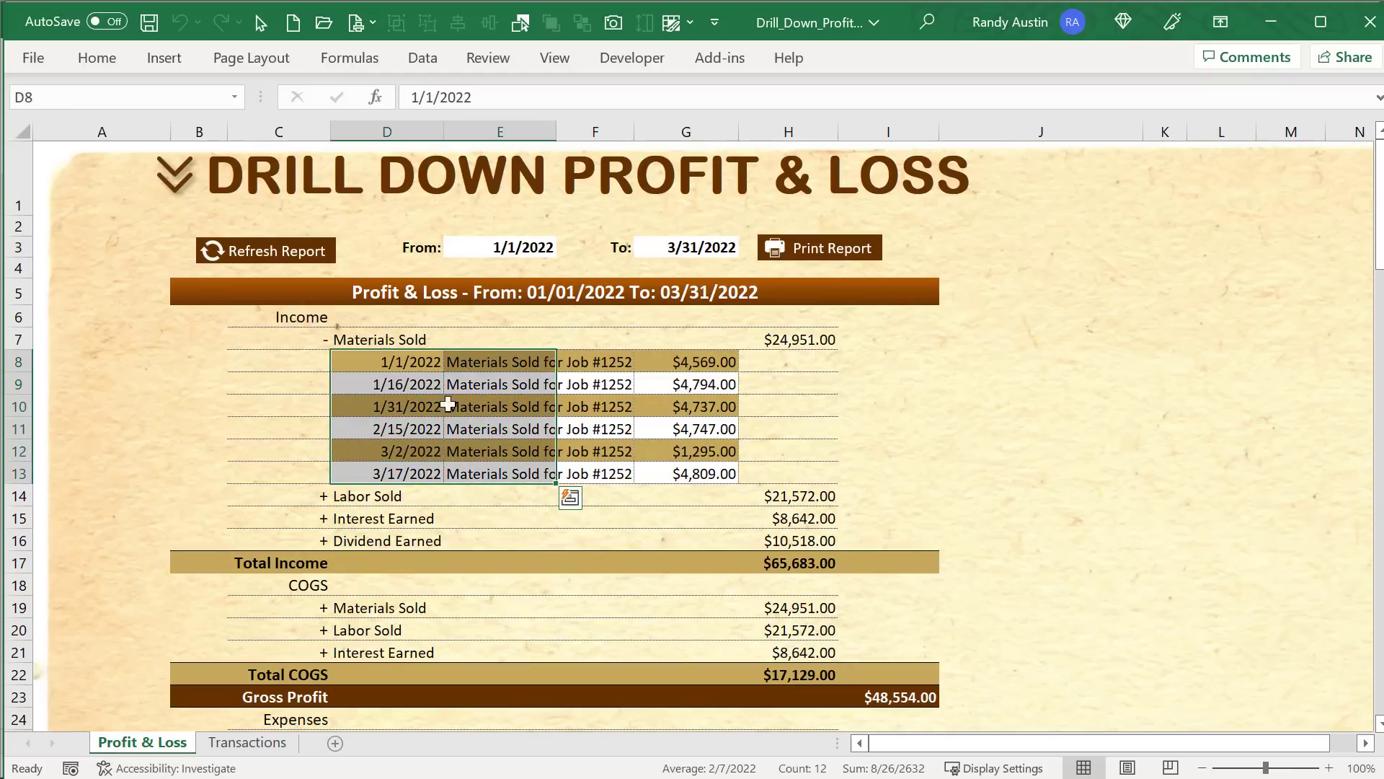
pyautogui.click(672, 248)
pyautogui.moveTo(452, 356); pyautogui.dragTo(667, 475)
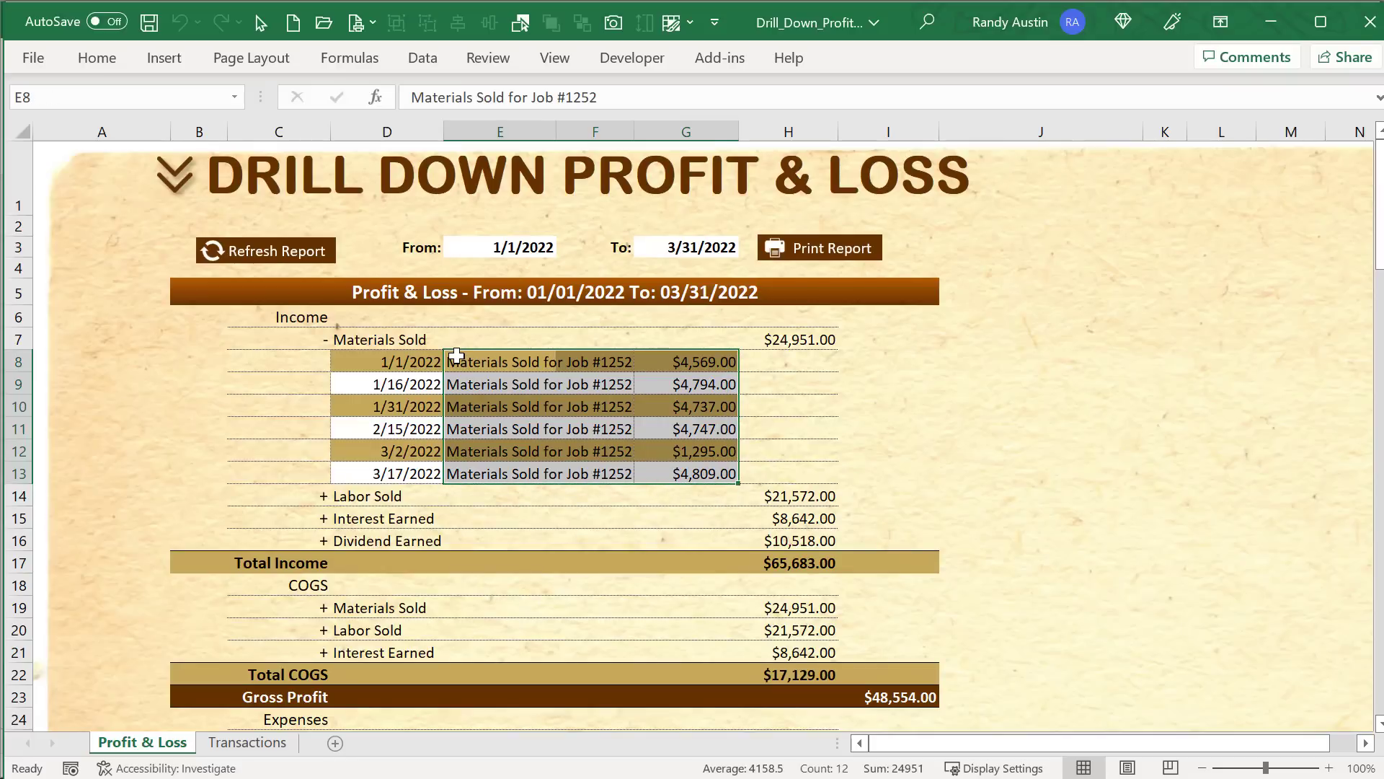
# - Browse the Transactions sheet's data
pyautogui.click(277, 749)
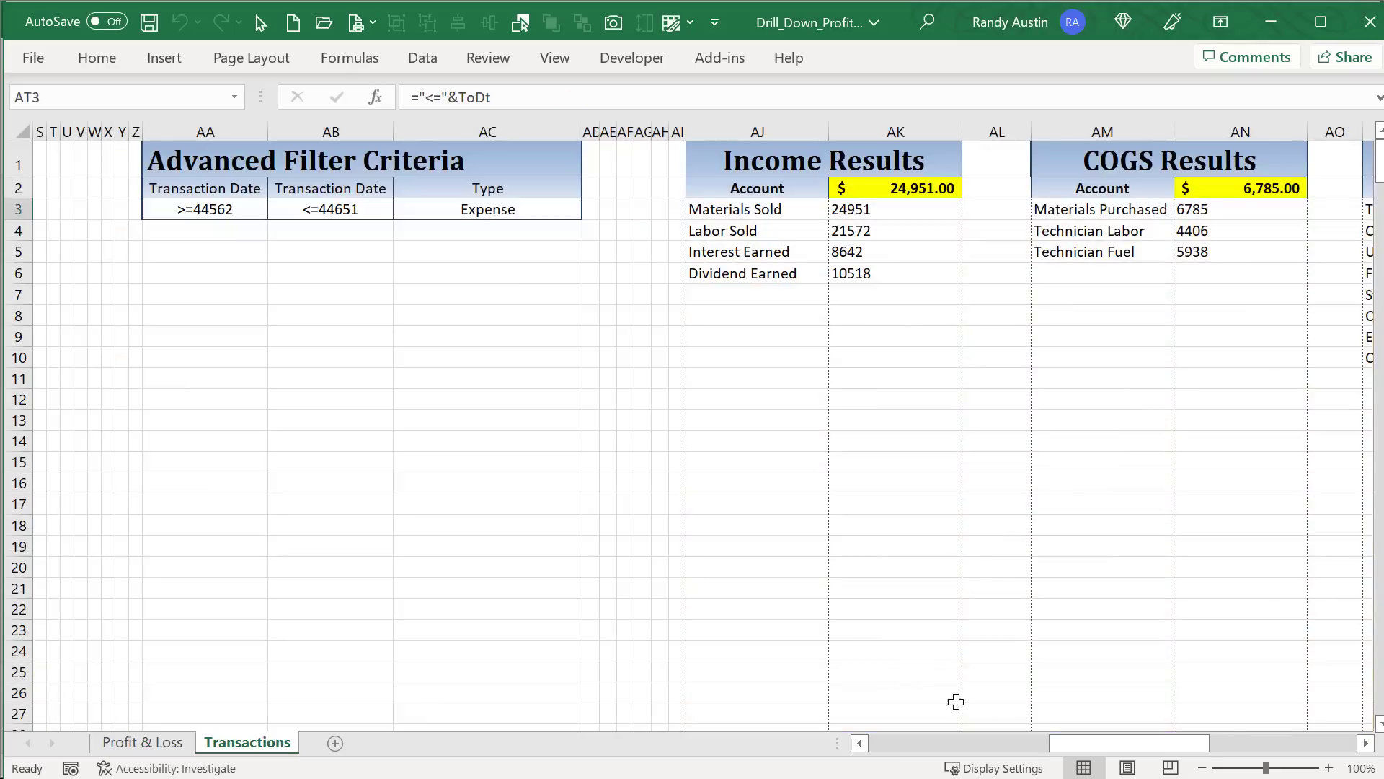
pyautogui.moveTo(1097, 750); pyautogui.dragTo(917, 749)
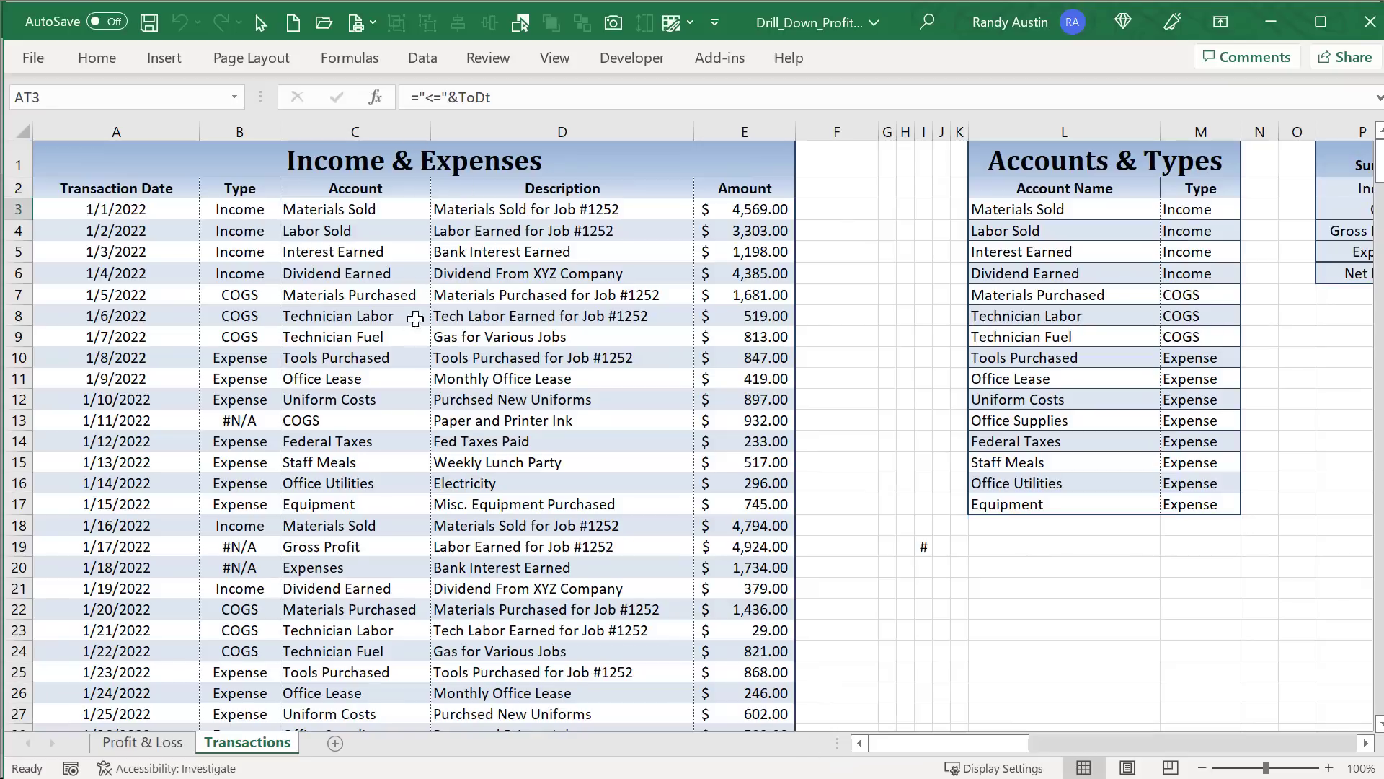
pyautogui.scroll(-2, 404, 356)
pyautogui.scroll(-9, 404, 356)
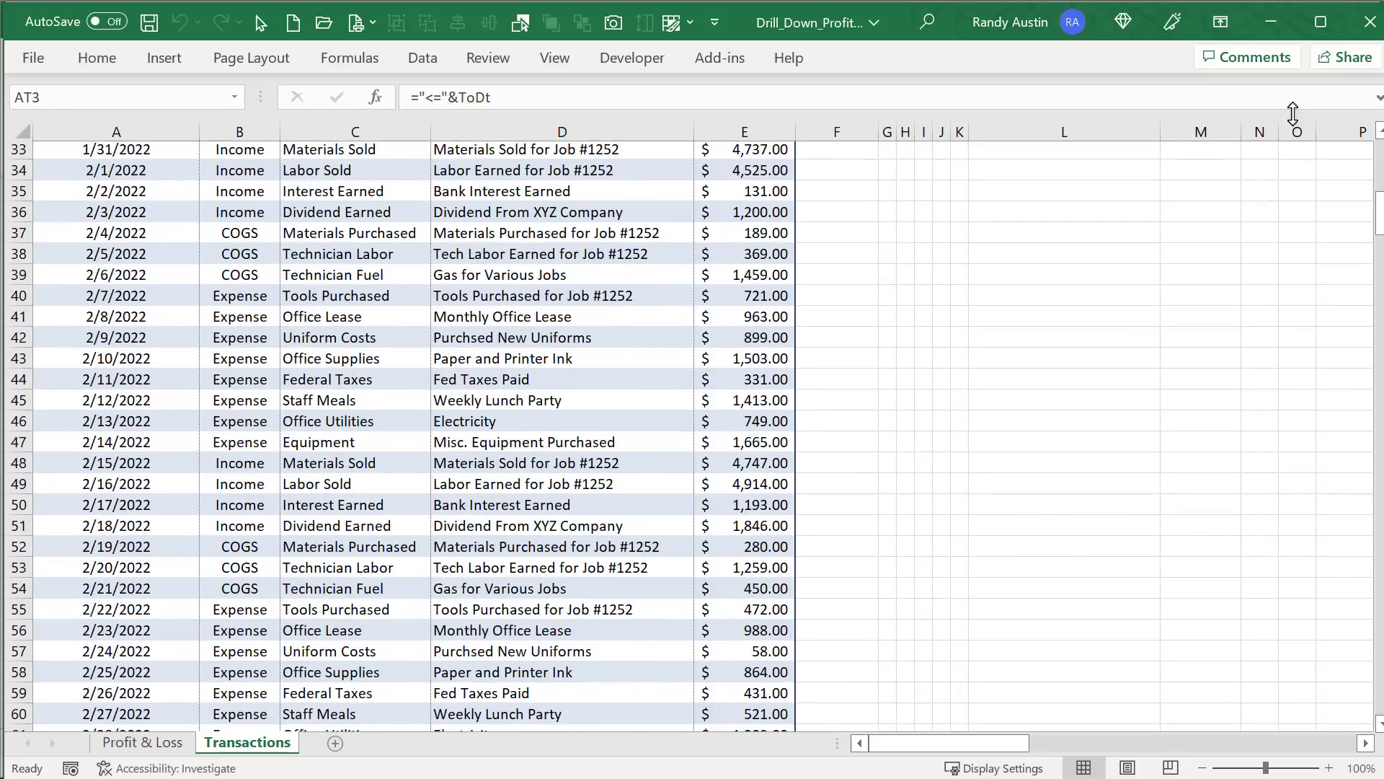
pyautogui.moveTo(1383, 127); pyautogui.dragTo(1375, 128)
pyautogui.moveTo(1375, 213); pyautogui.dragTo(1375, 155)
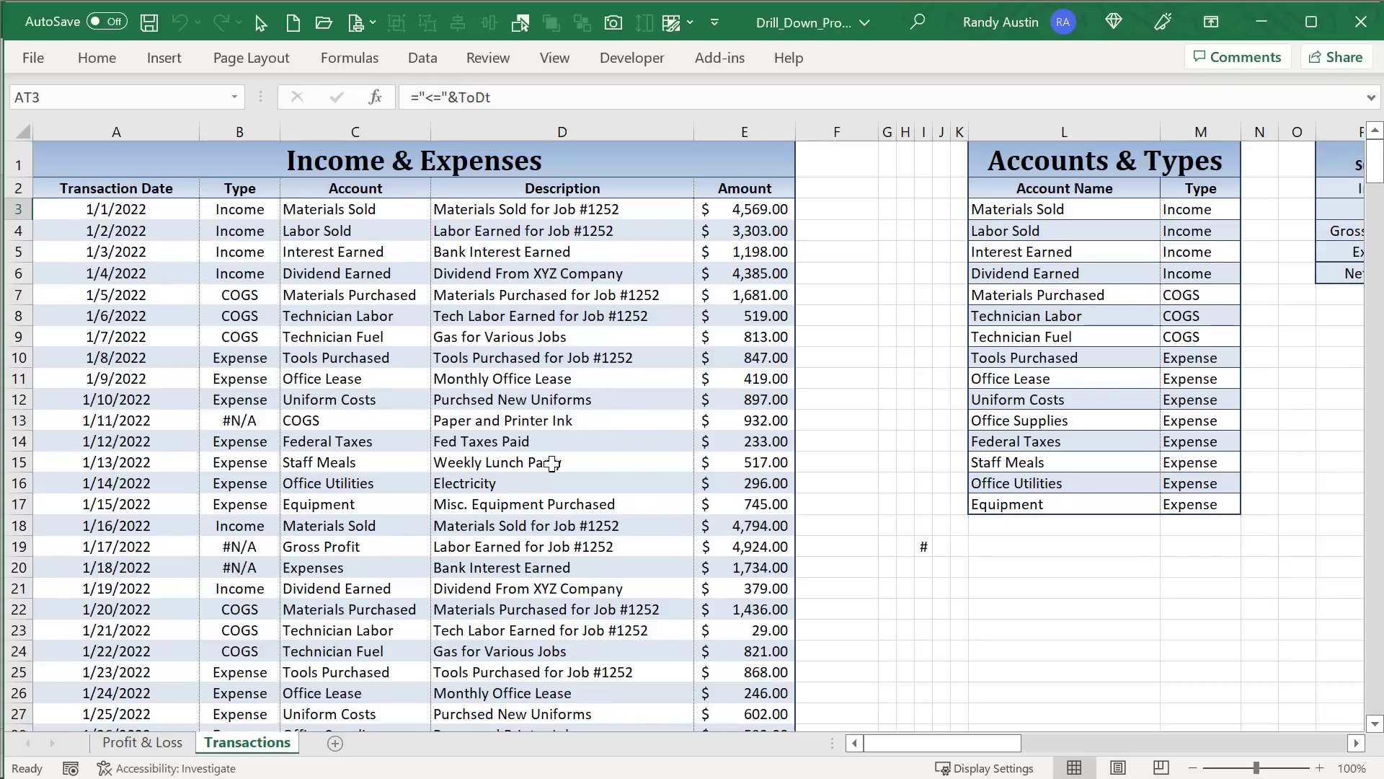
# - On Profit & Loss, collapse Materials Sold and open the sheet's VBA code with Alt+F11
pyautogui.click(142, 742)
pyautogui.click(793, 360)
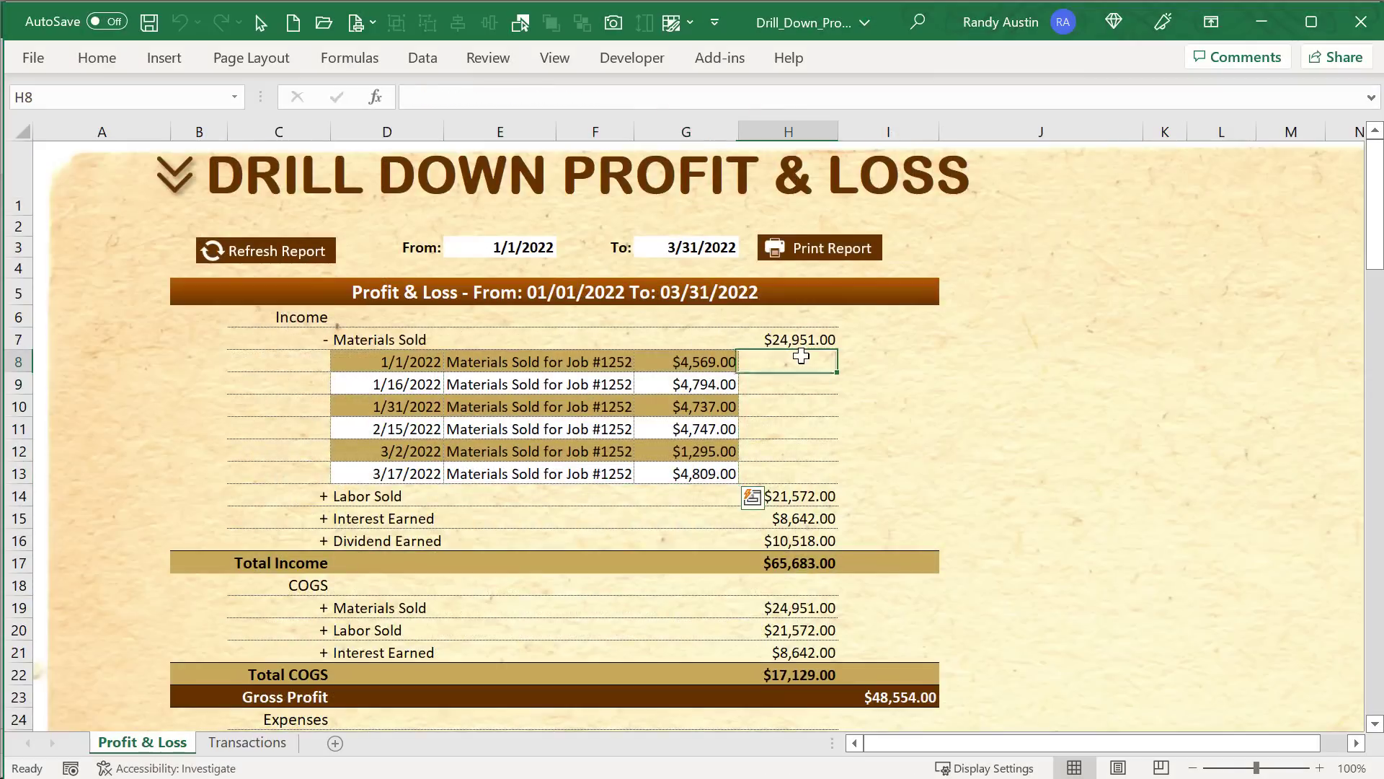
pyautogui.click(321, 339)
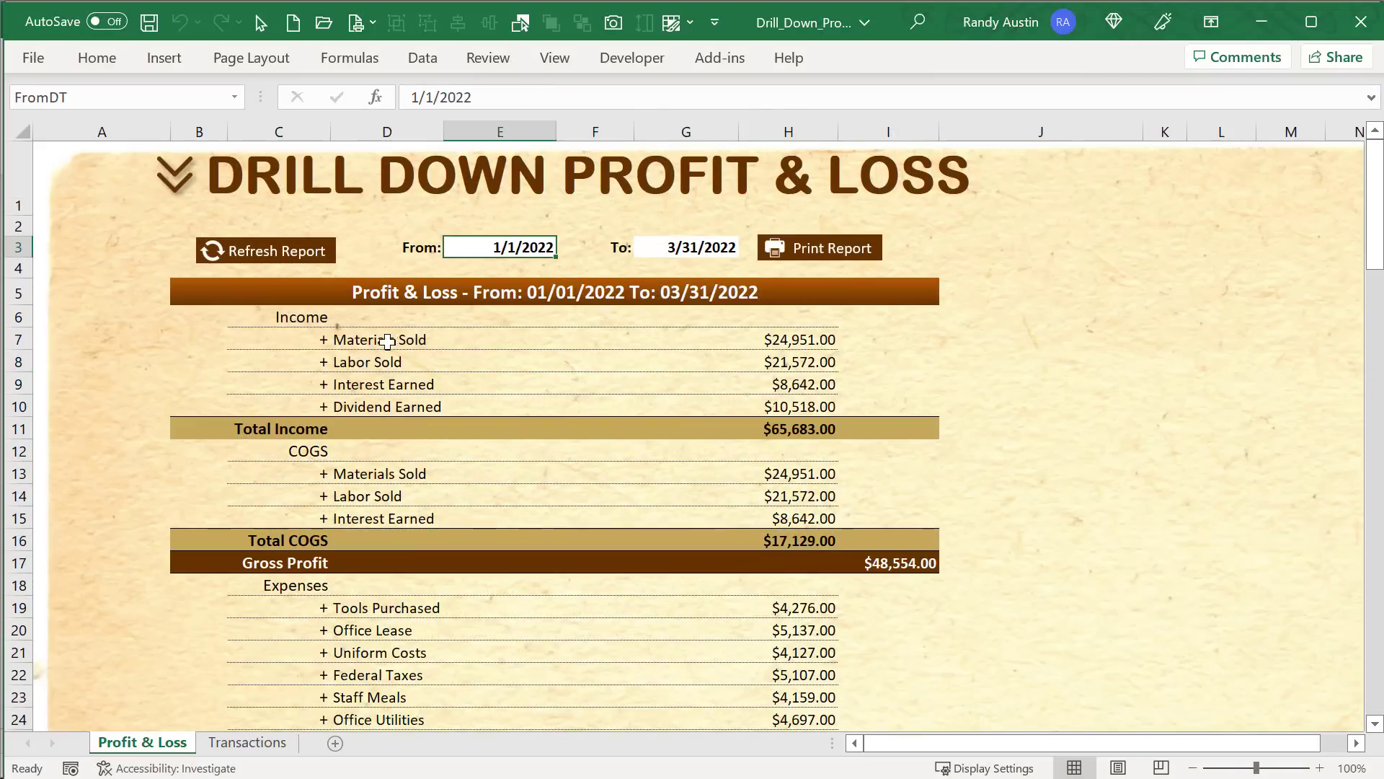
pyautogui.scroll(-4, 385, 405)
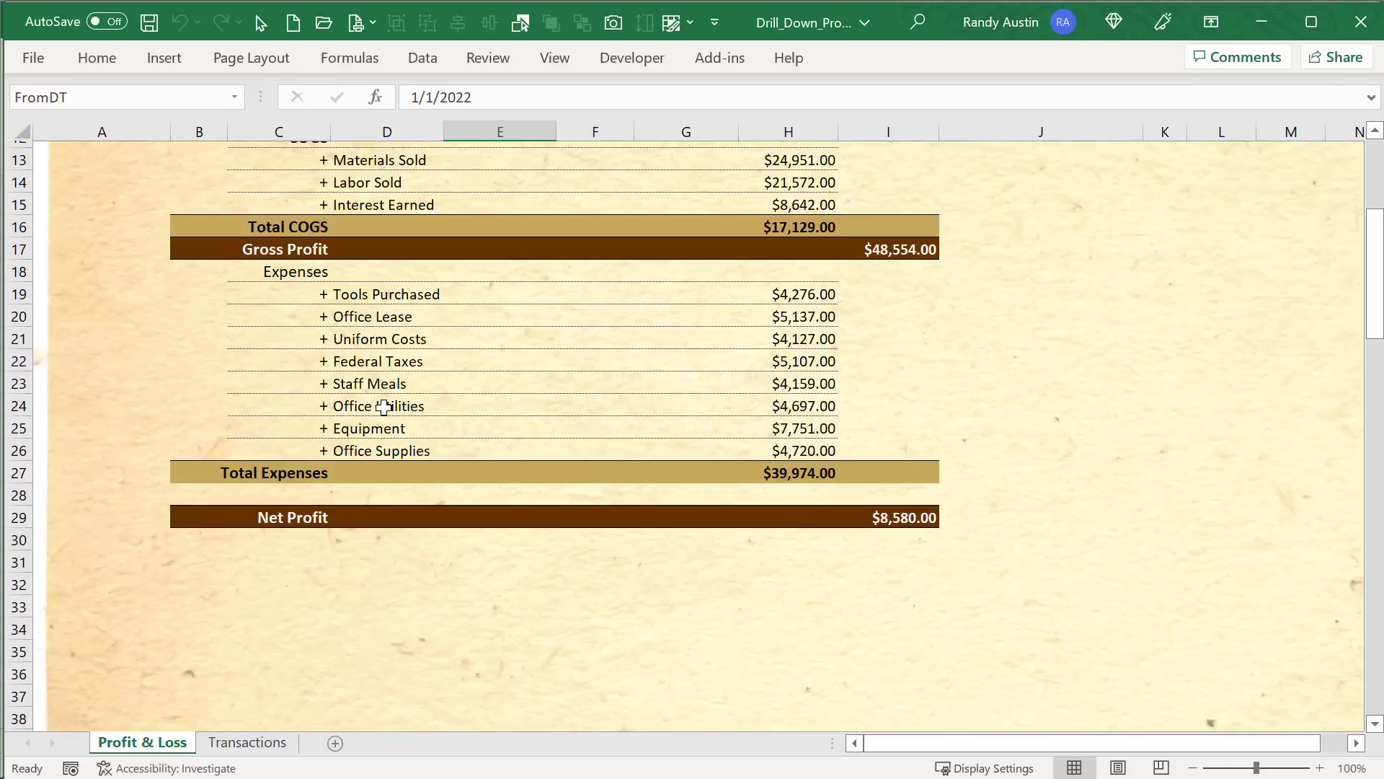
pyautogui.scroll(4, 386, 405)
pyautogui.moveTo(755, 17); pyautogui.dragTo(557, 16)
pyautogui.hotkey('alt', 'F11')
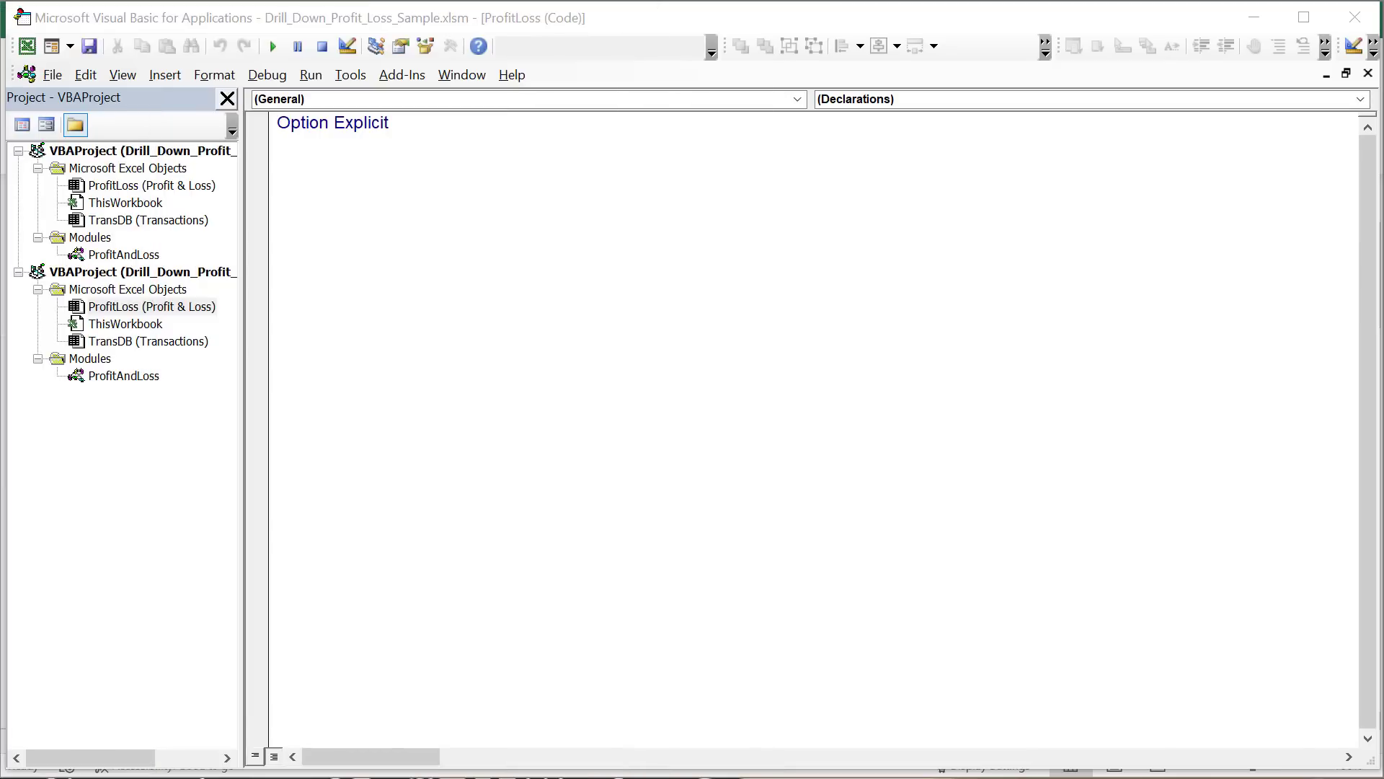
# - Back on the blank worksheet, enter 'DRILL DOWN PROFIT & LOSS' in merged cell A1:J1
pyautogui.hotkey('alt', 'F11')
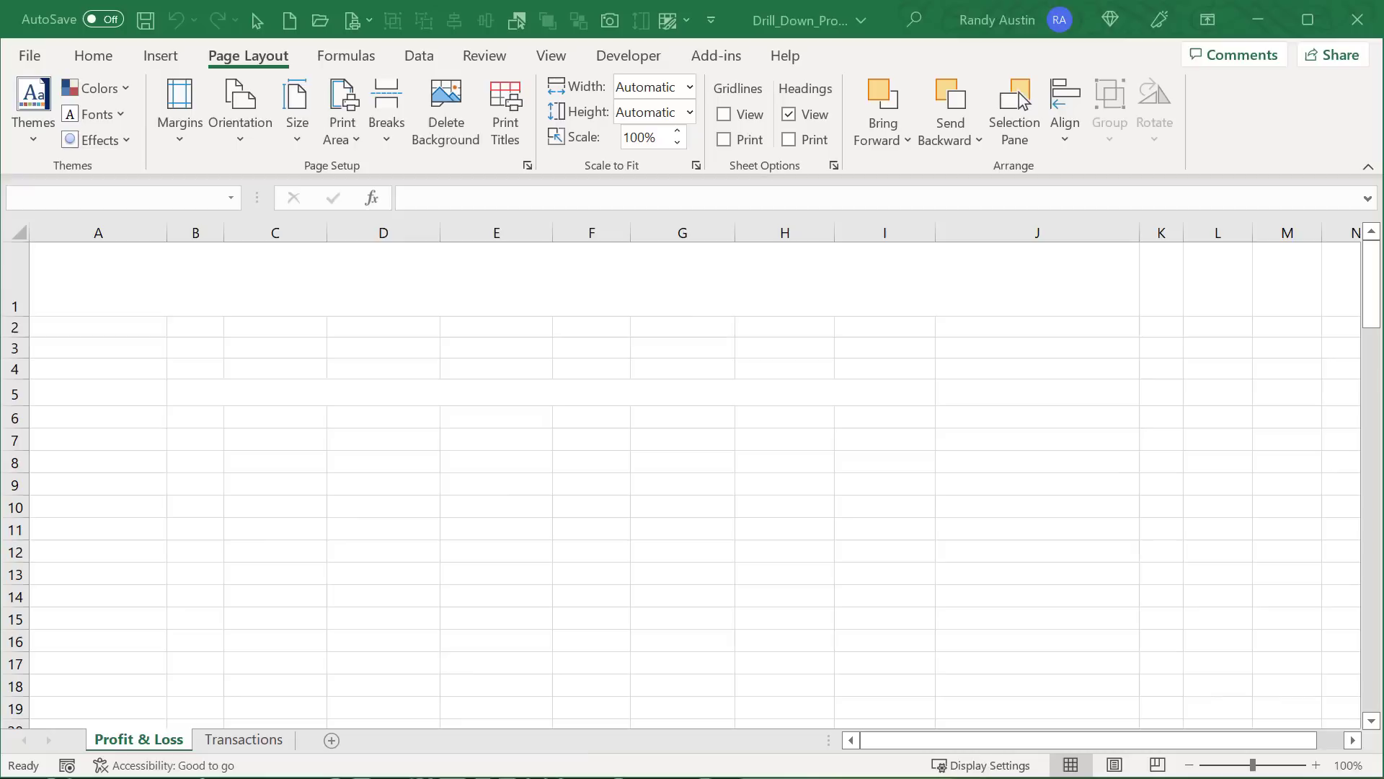
pyautogui.click(687, 513)
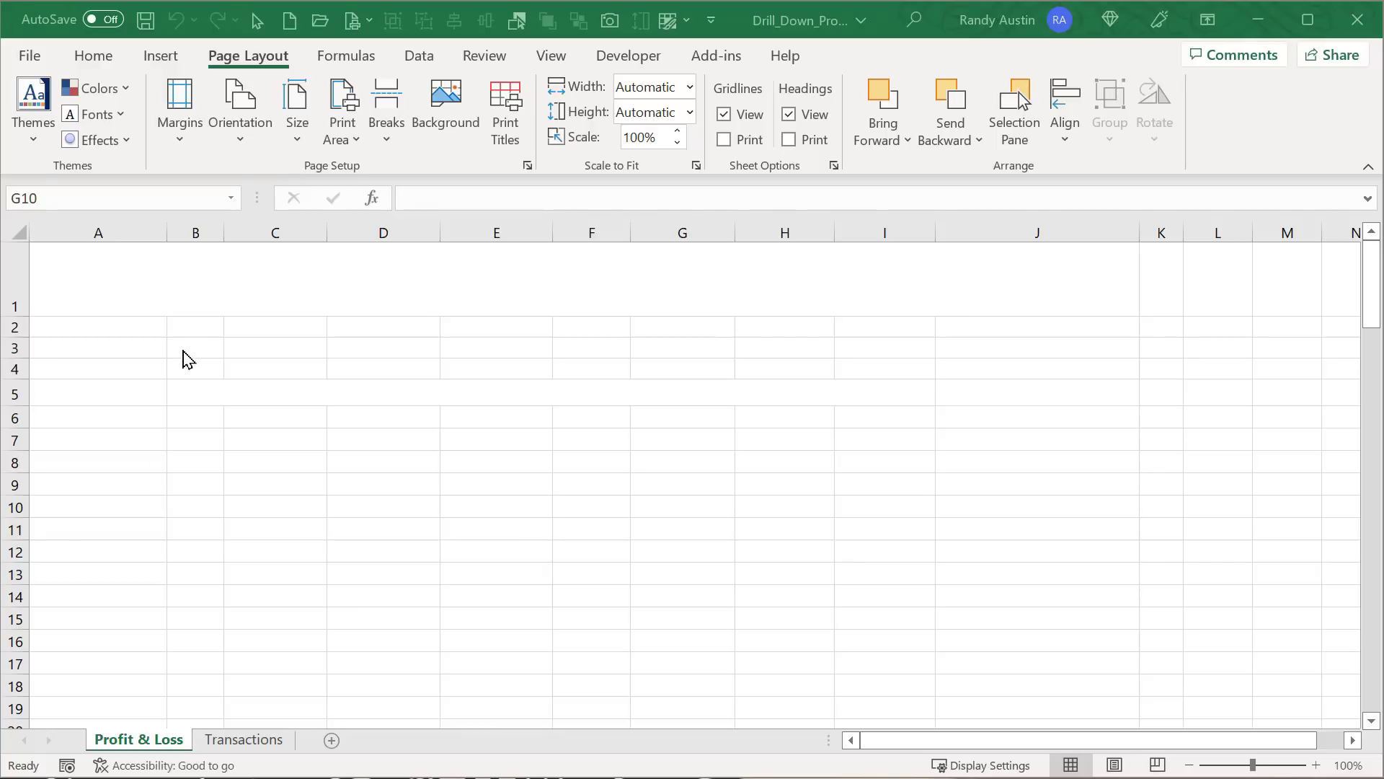
pyautogui.click(178, 307)
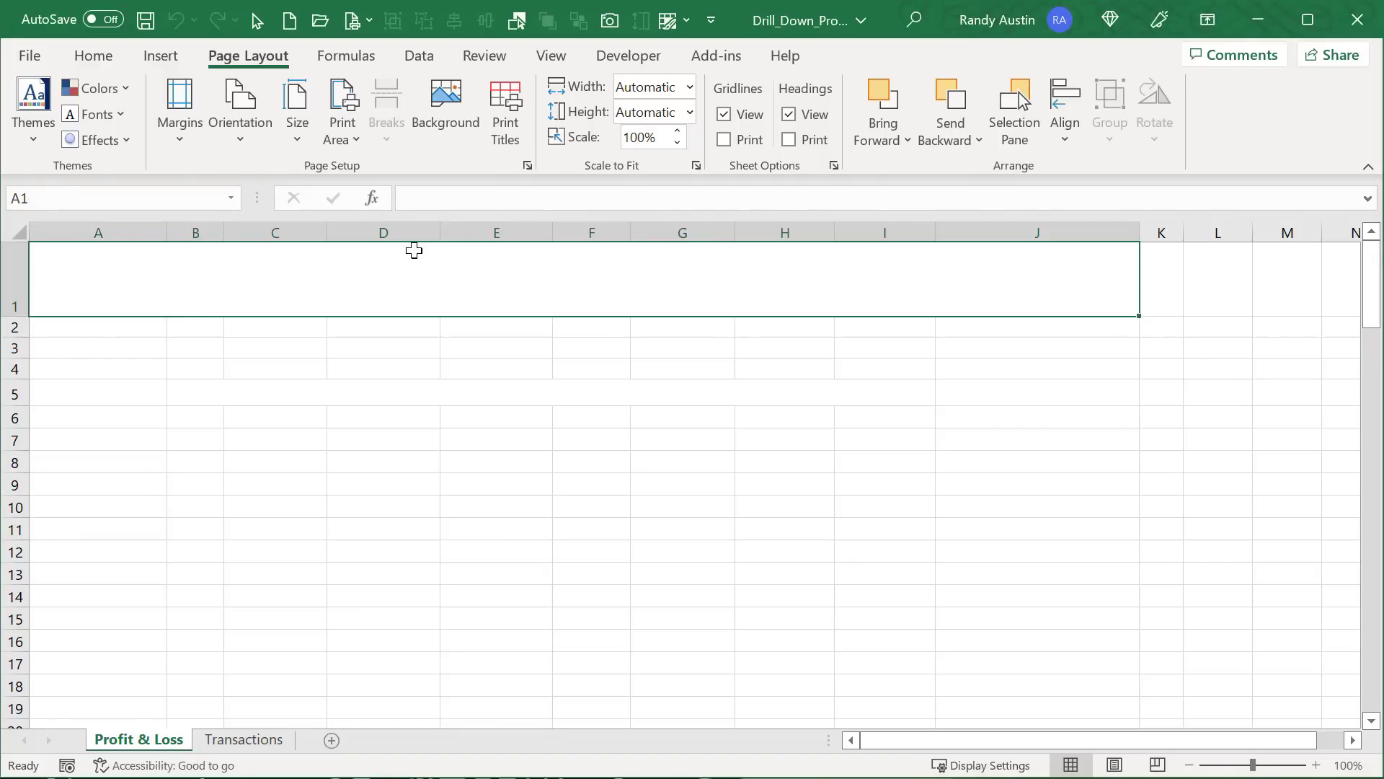
pyautogui.write('DRILL DOWN')
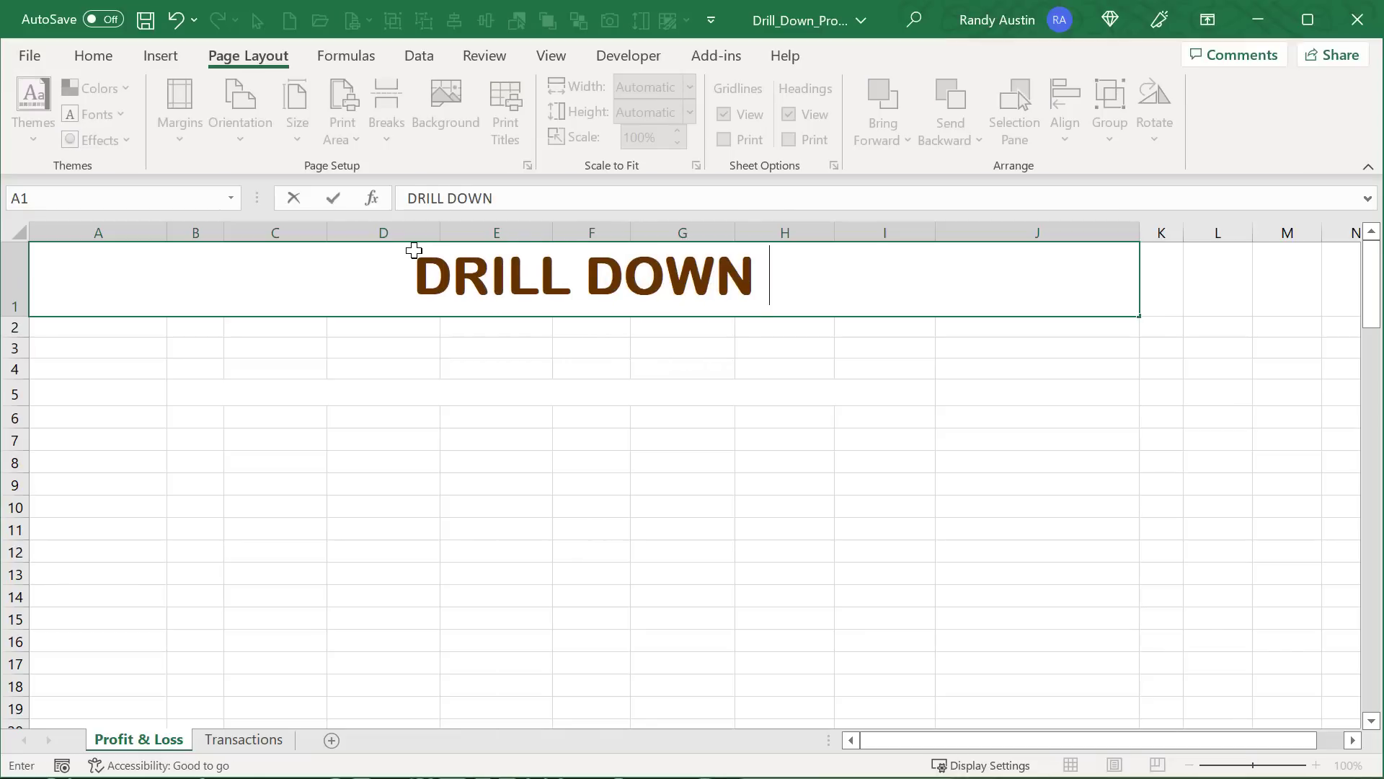
pyautogui.write(' PROFIT & LOSS')
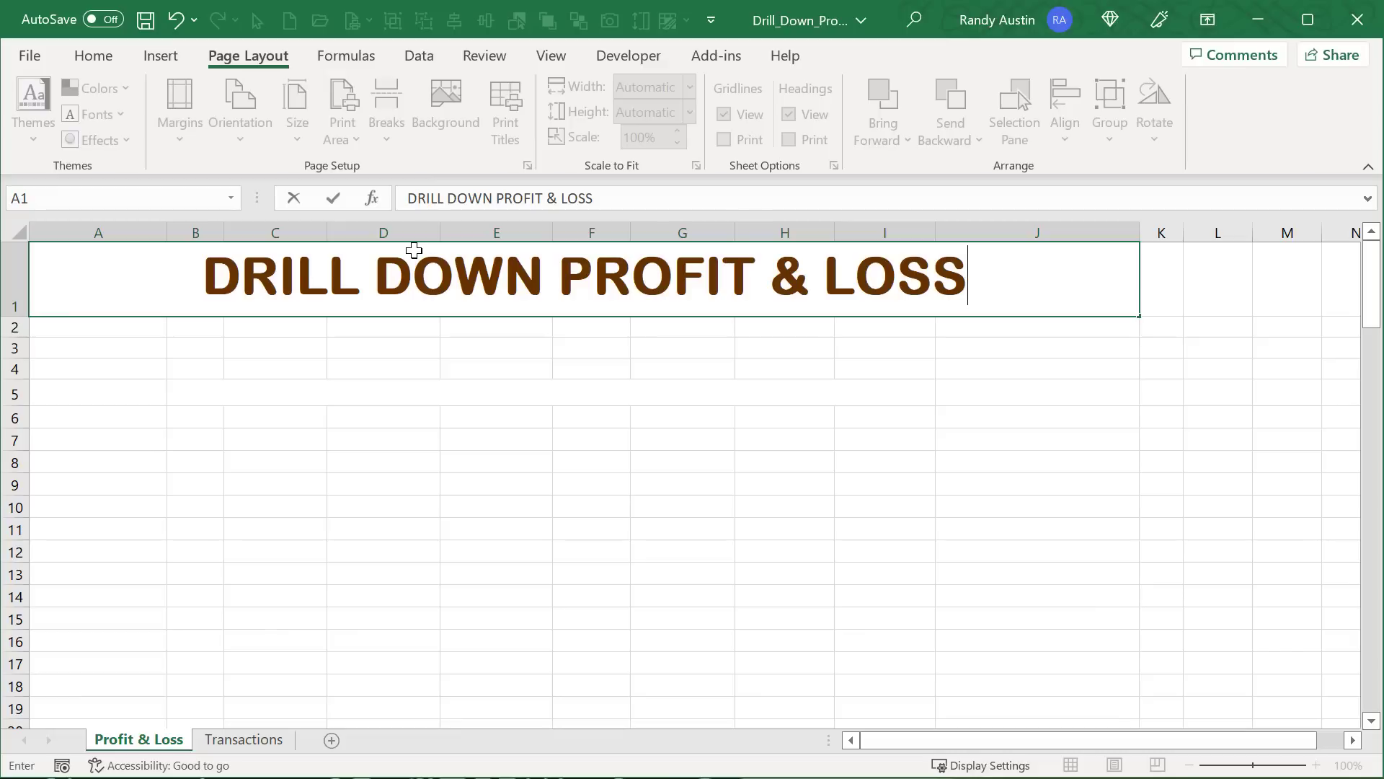
pyautogui.press('Return')
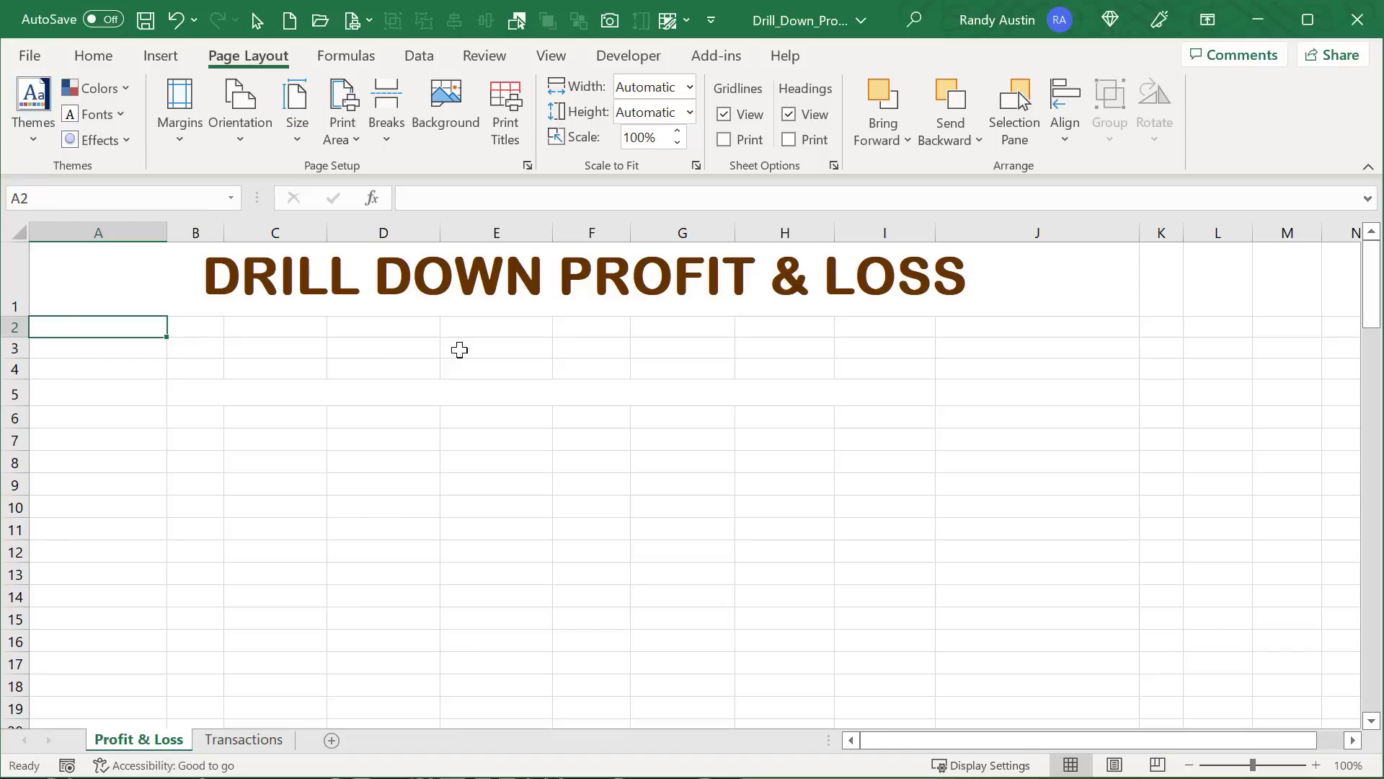
# - Enter the labels 'From:' in D3 and 'To:' in F3
pyautogui.click(482, 346)
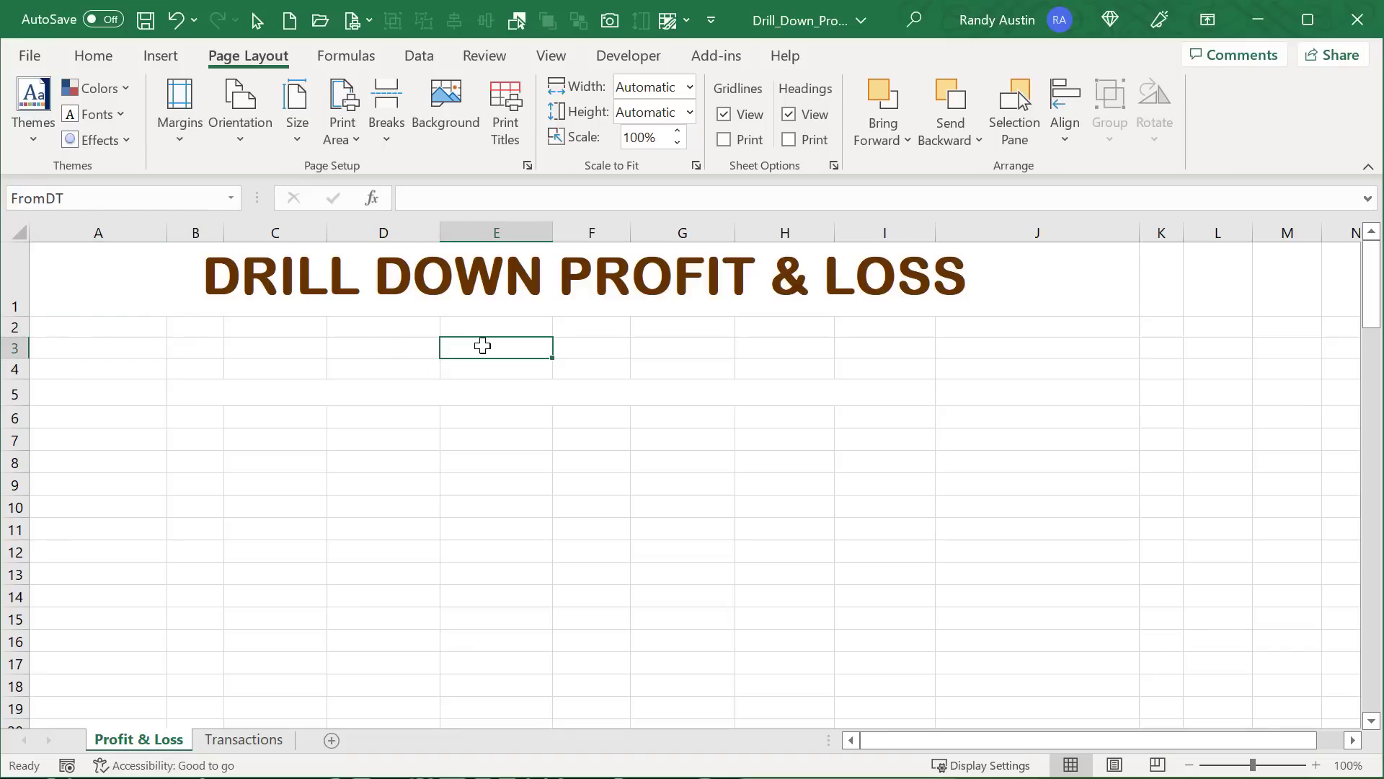
pyautogui.click(421, 349)
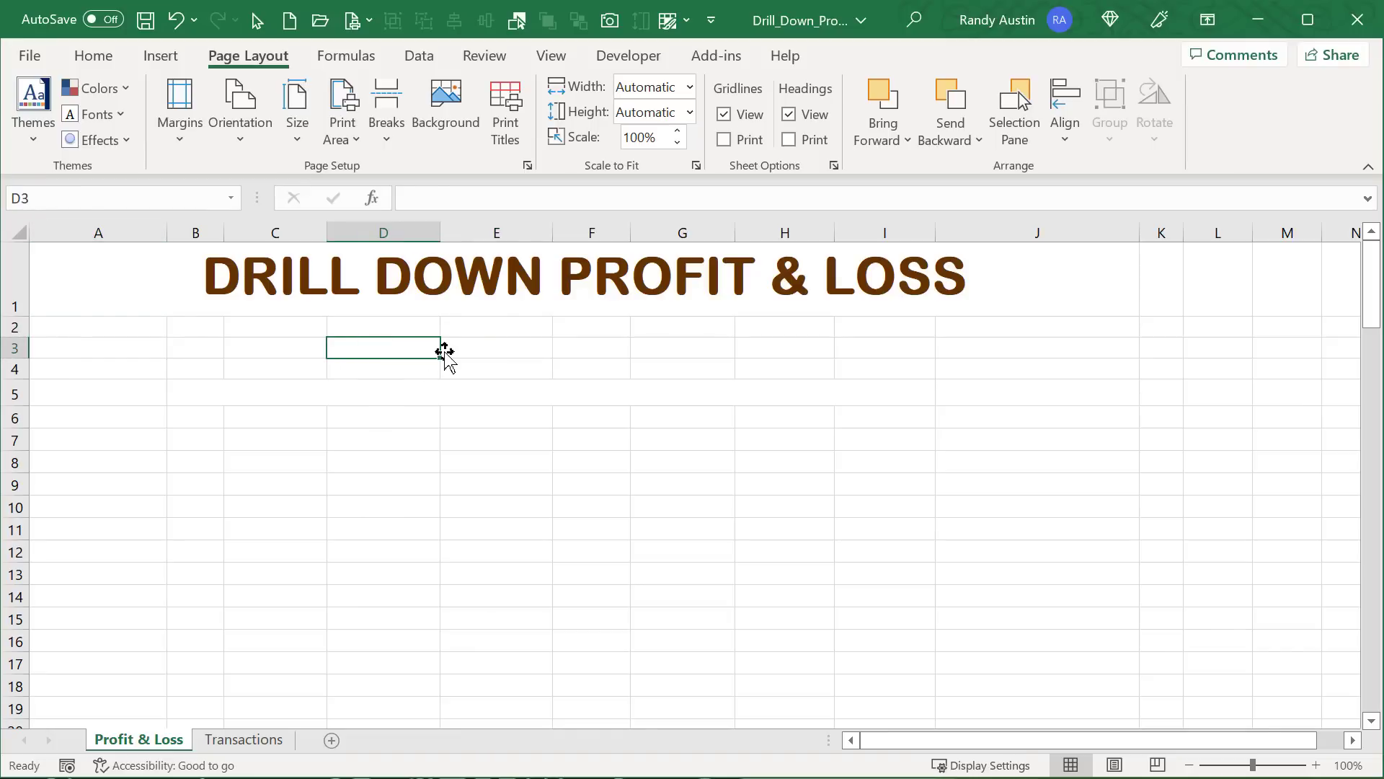
pyautogui.write('fRO')
pyautogui.press('BackSpace')
pyautogui.press('BackSpace')
pyautogui.press('BackSpace')
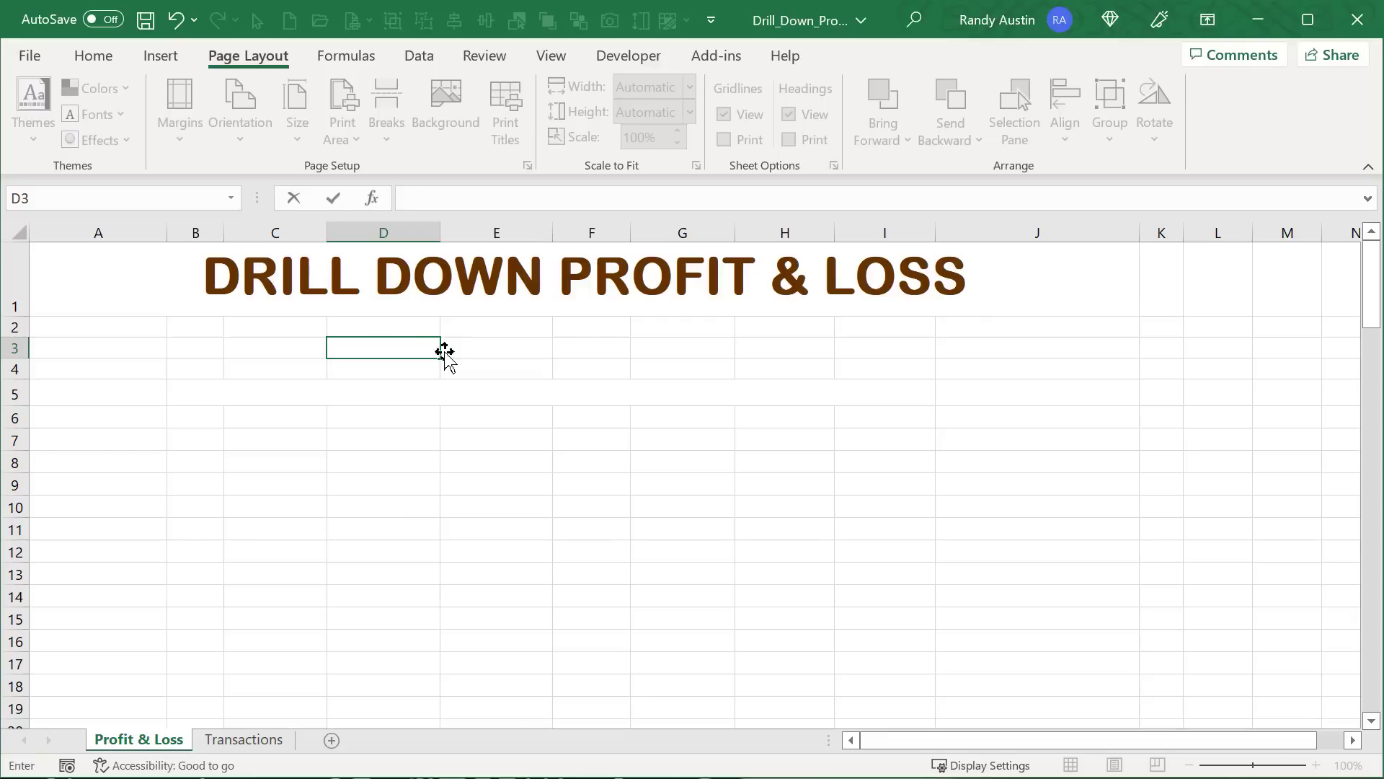
pyautogui.write('From:')
pyautogui.press('Tab')
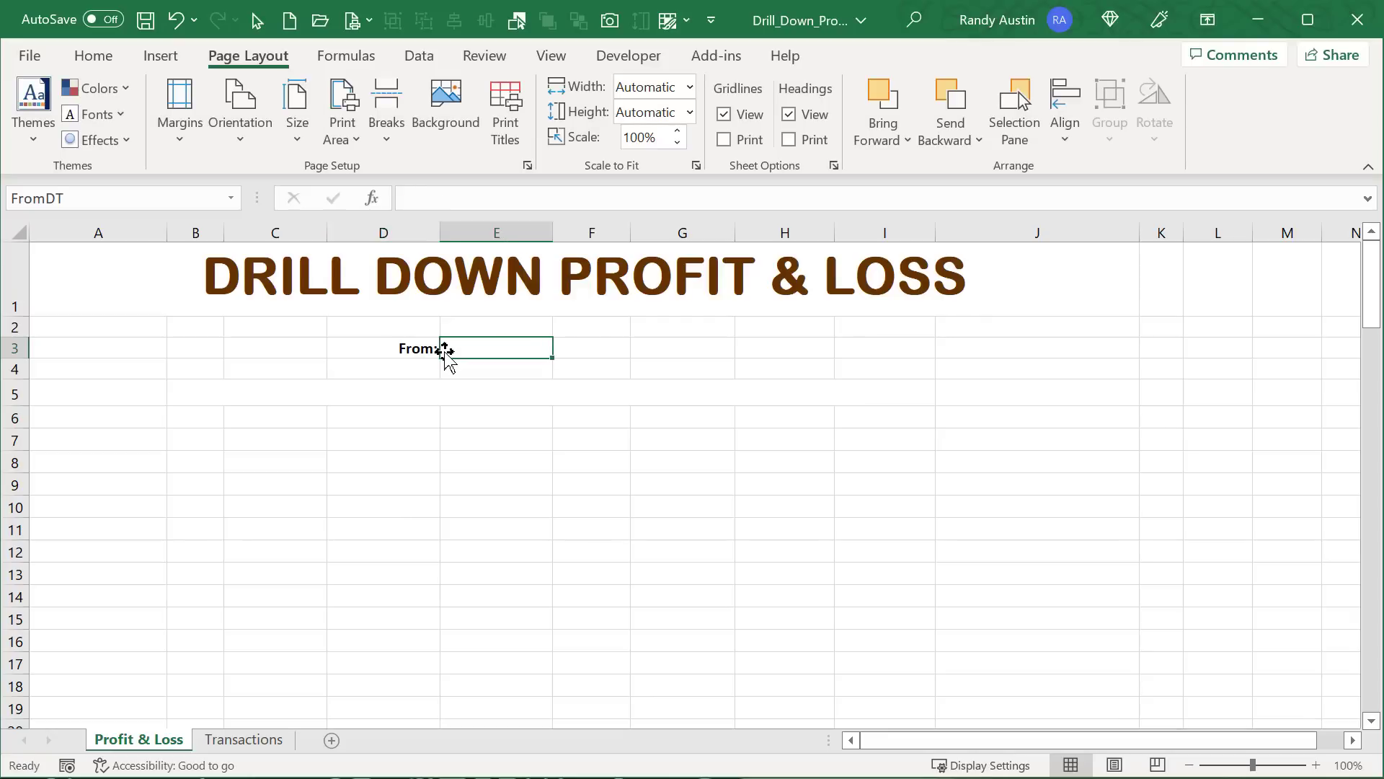
pyautogui.press('Tab')
pyautogui.write('To:')
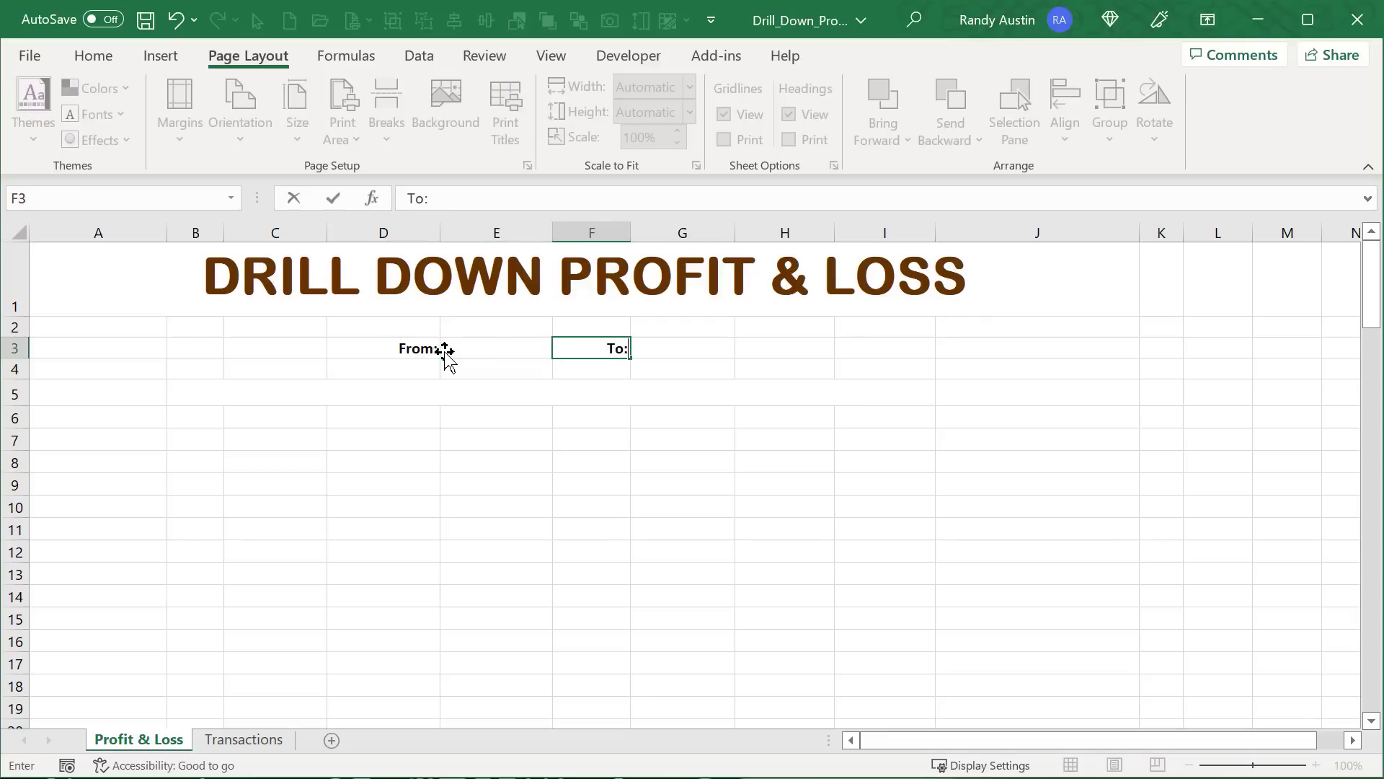
pyautogui.press('Tab')
# - Enter 1/1/2022 in E3 and start 3/31 in G3
pyautogui.click(446, 349)
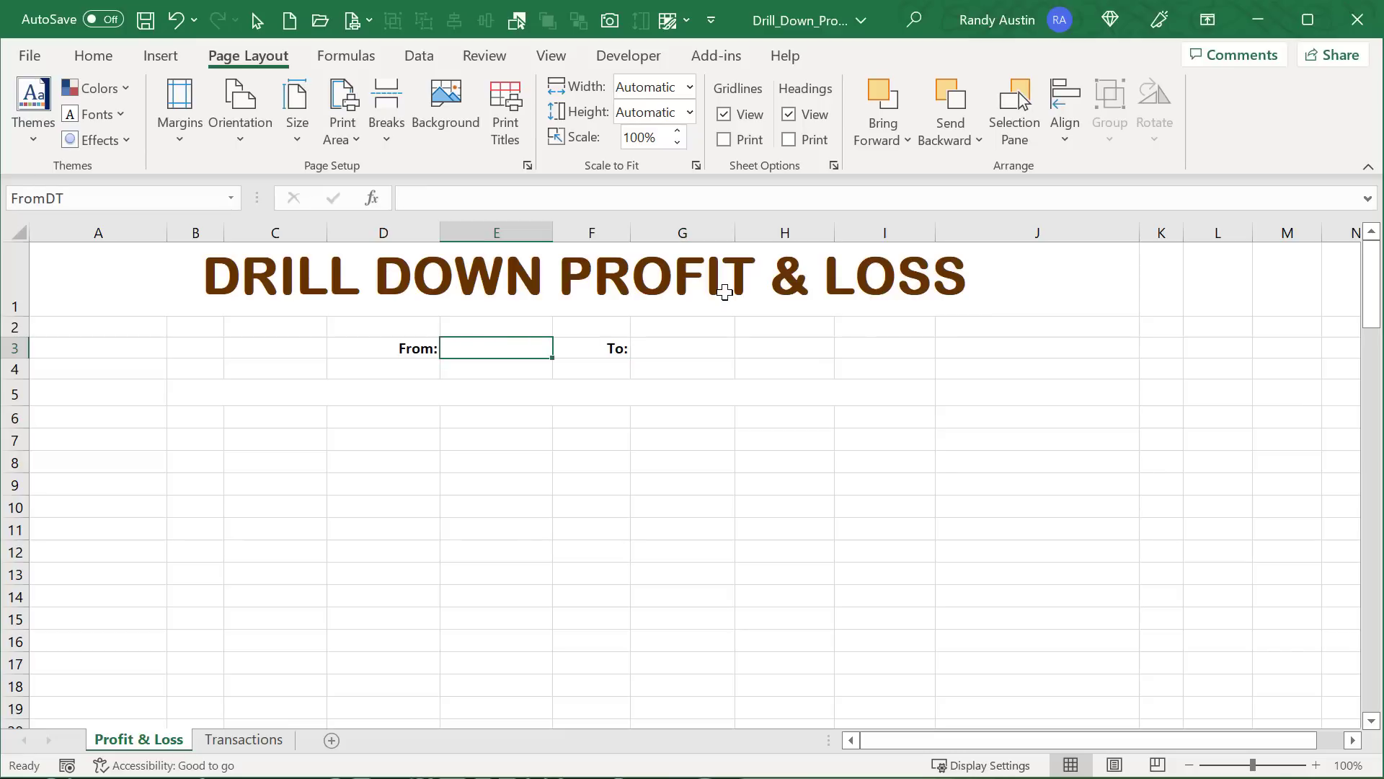
pyautogui.write('1/1/2022')
pyautogui.press('Tab')
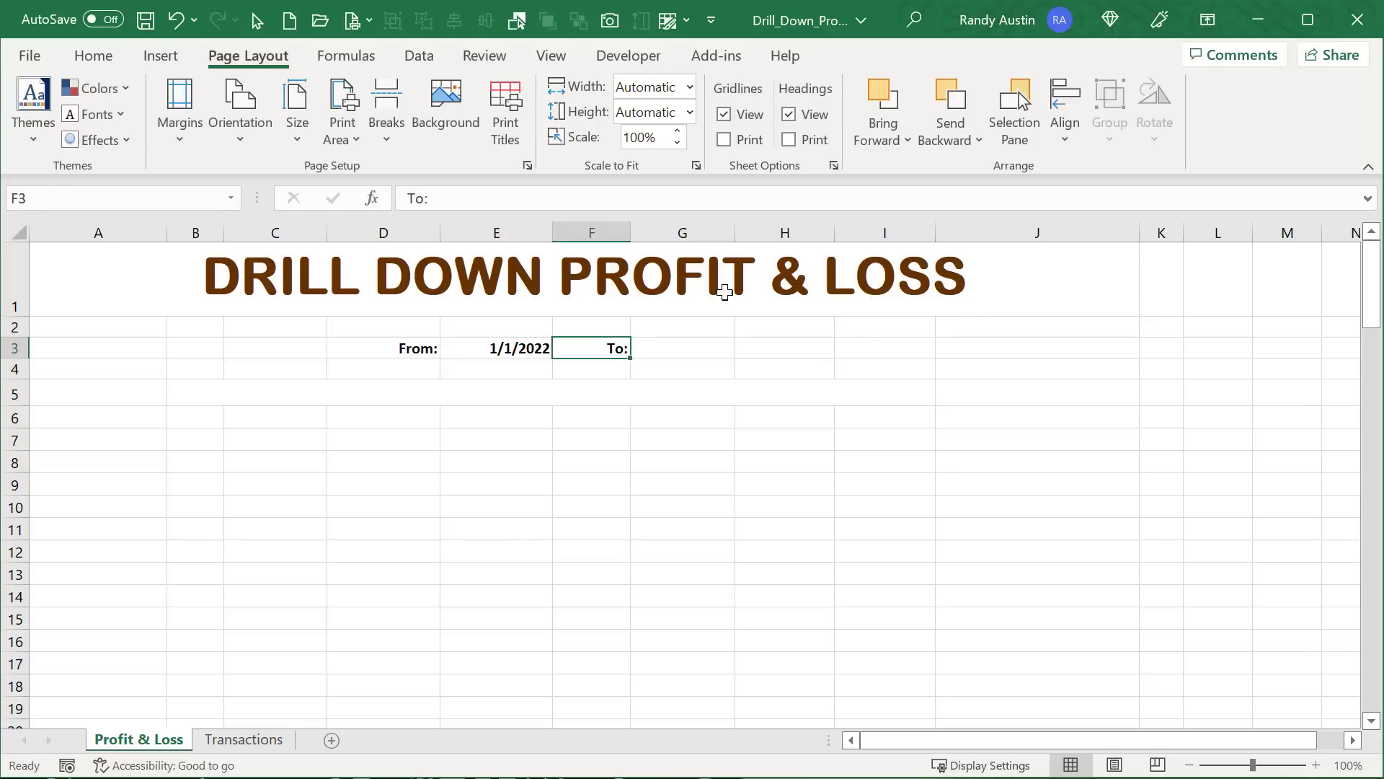
pyautogui.press('Tab')
pyautogui.write('3/31')
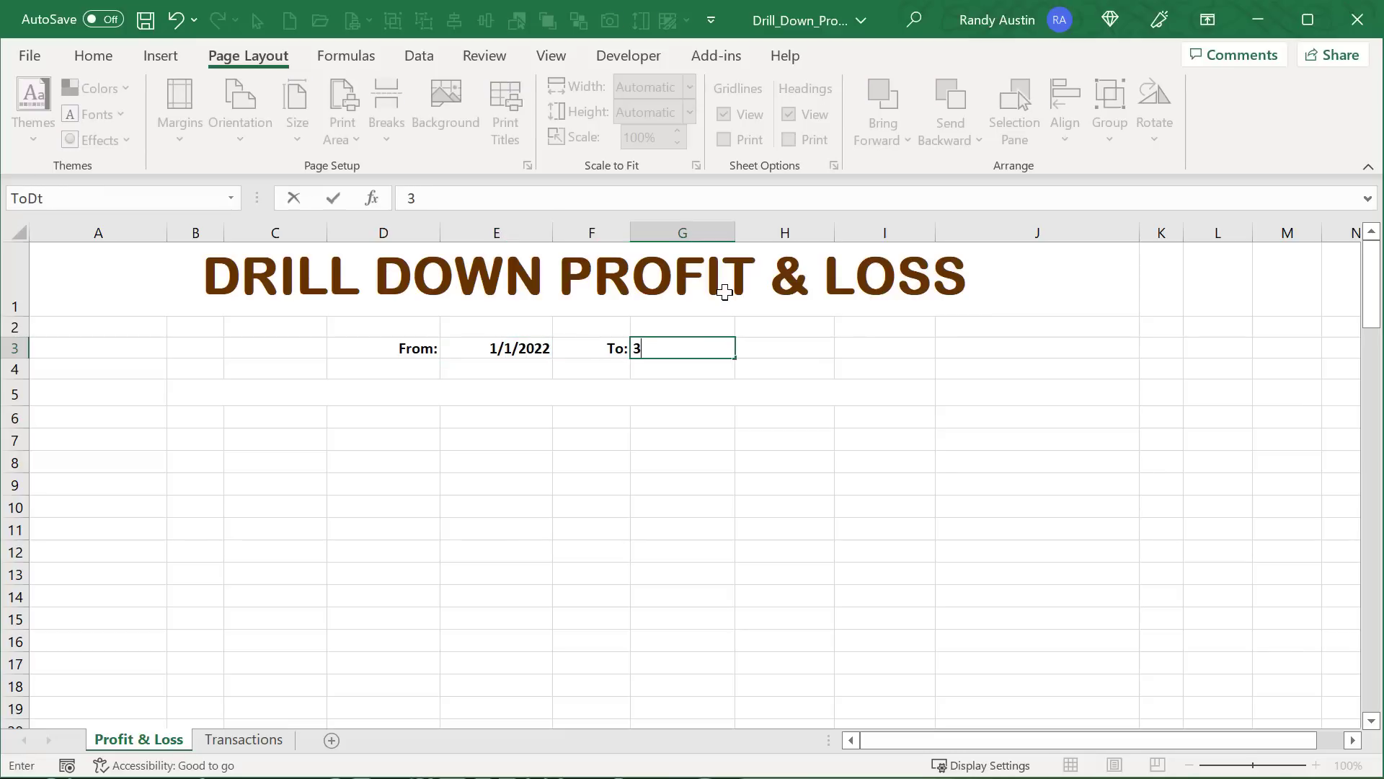